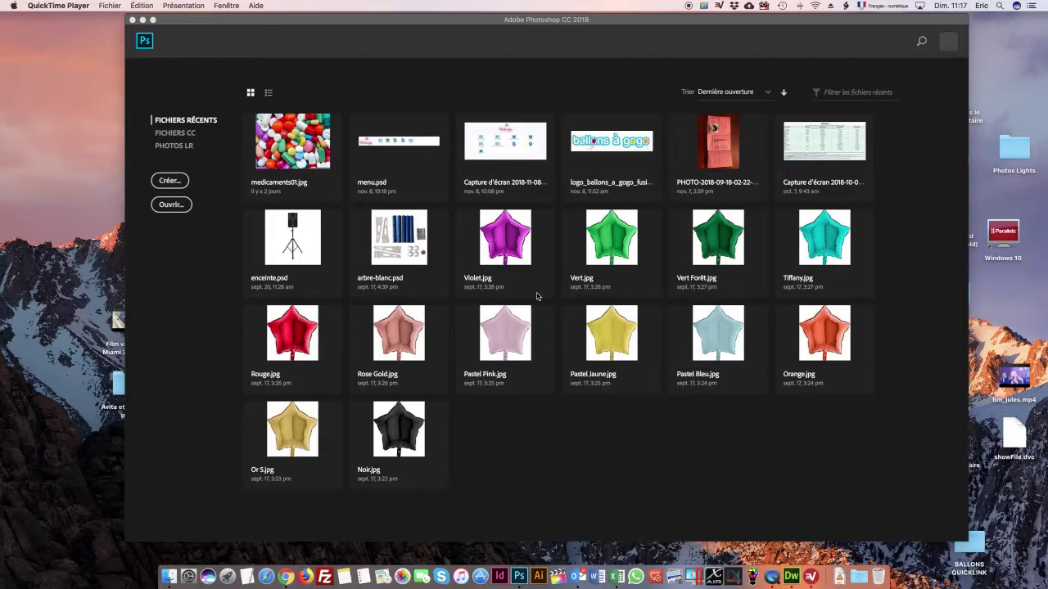
- Switch to Chrome and search Google Images for "ballons"
click(344, 33)
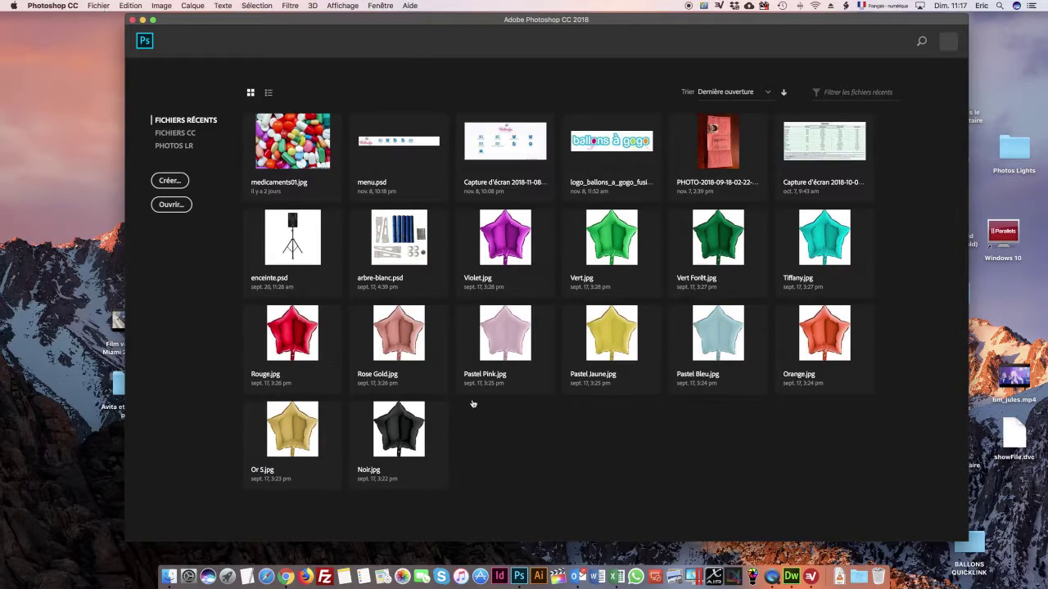
click(297, 576)
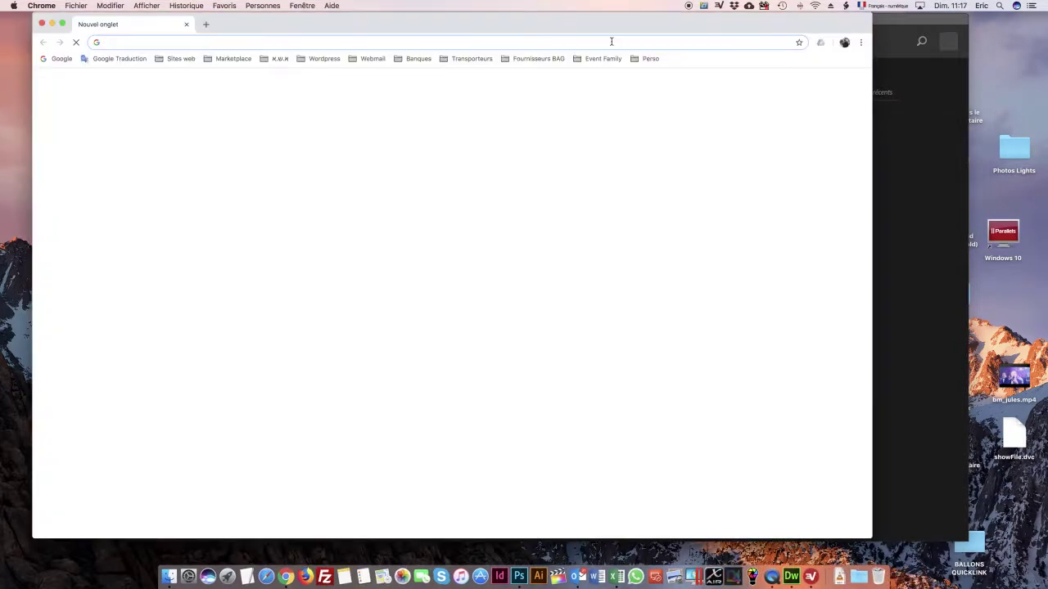
click(354, 240)
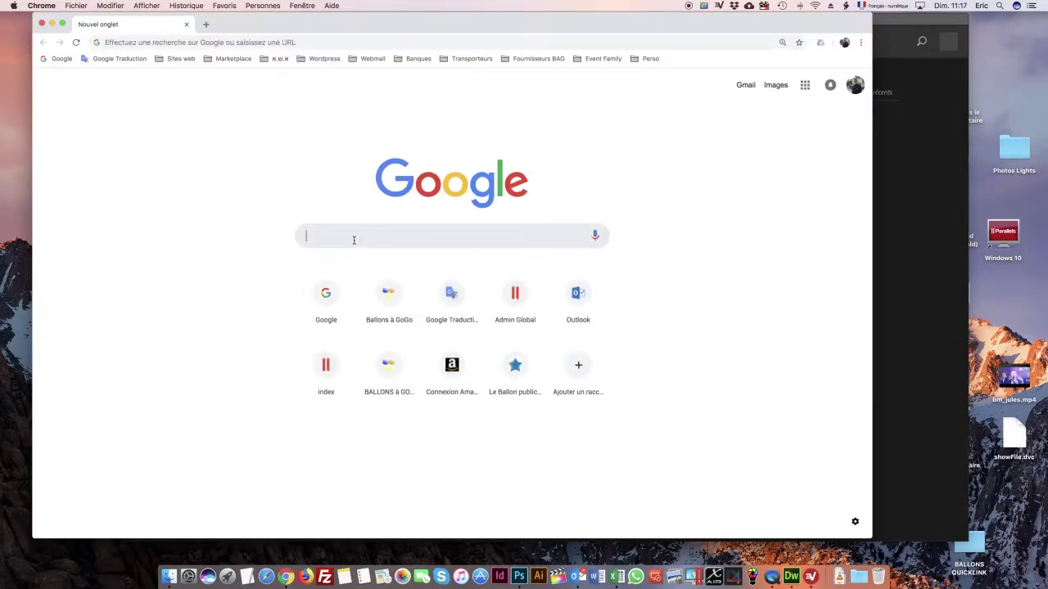
text(ballons)
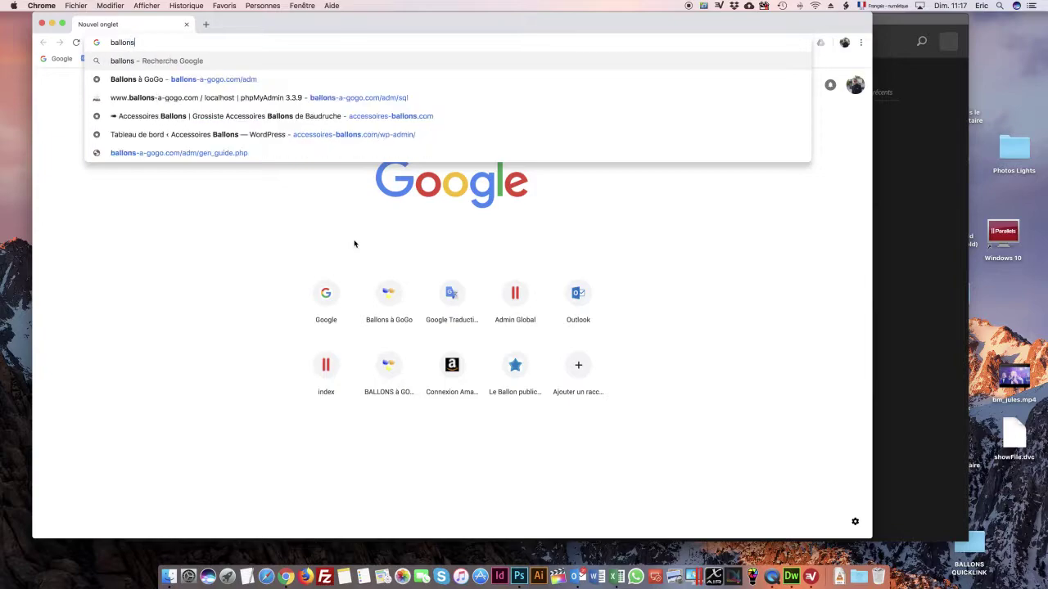
key(Return)
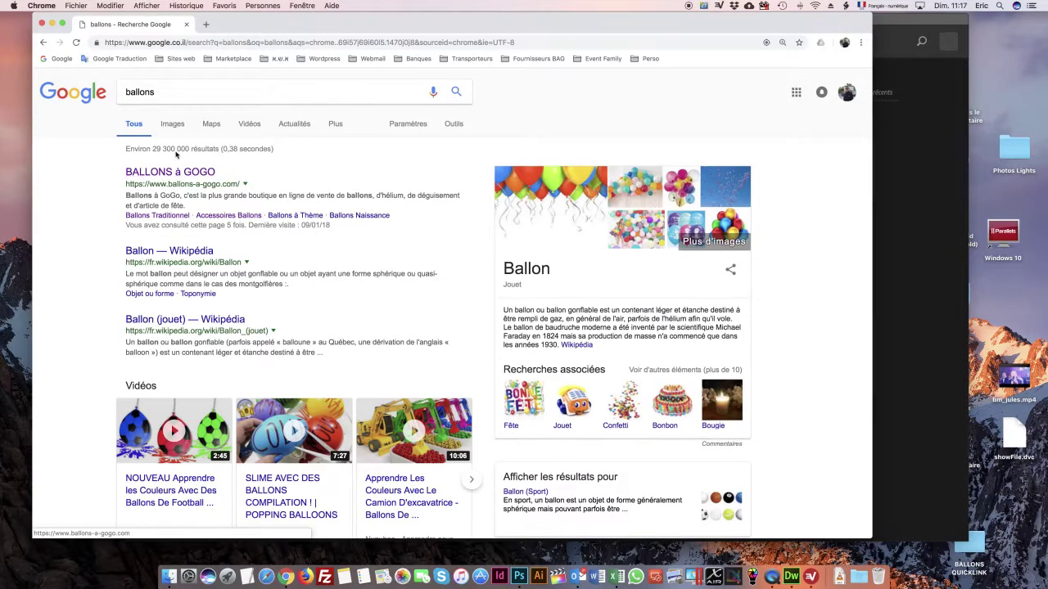
click(173, 128)
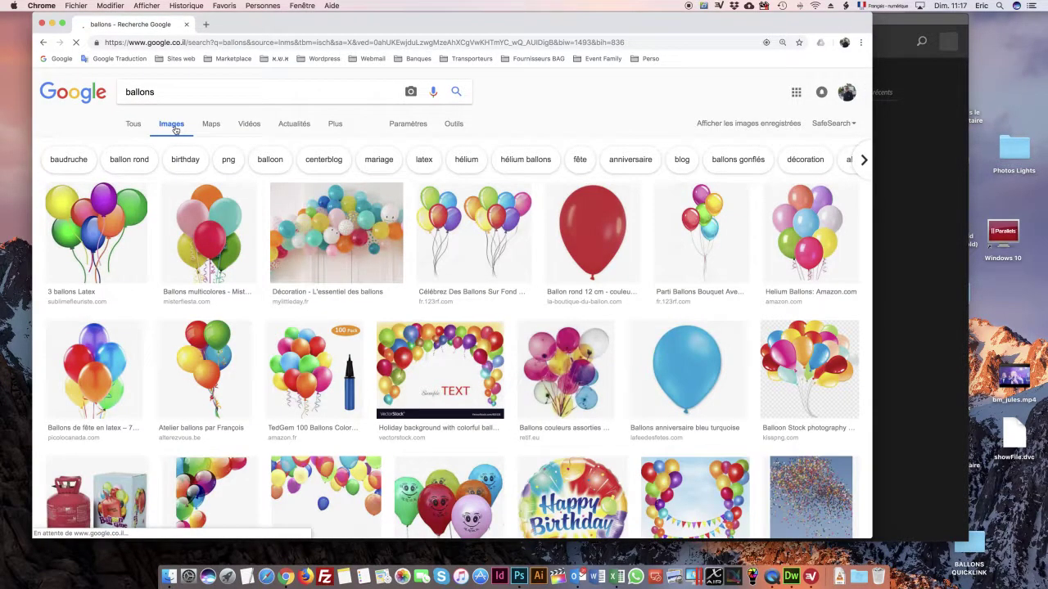
- Browse the balloon image results, enlarge "Décoration - L'essentiel des ballons" from My Little Day, and check its pixel dimensions
scroll(363, 207, down, 6)
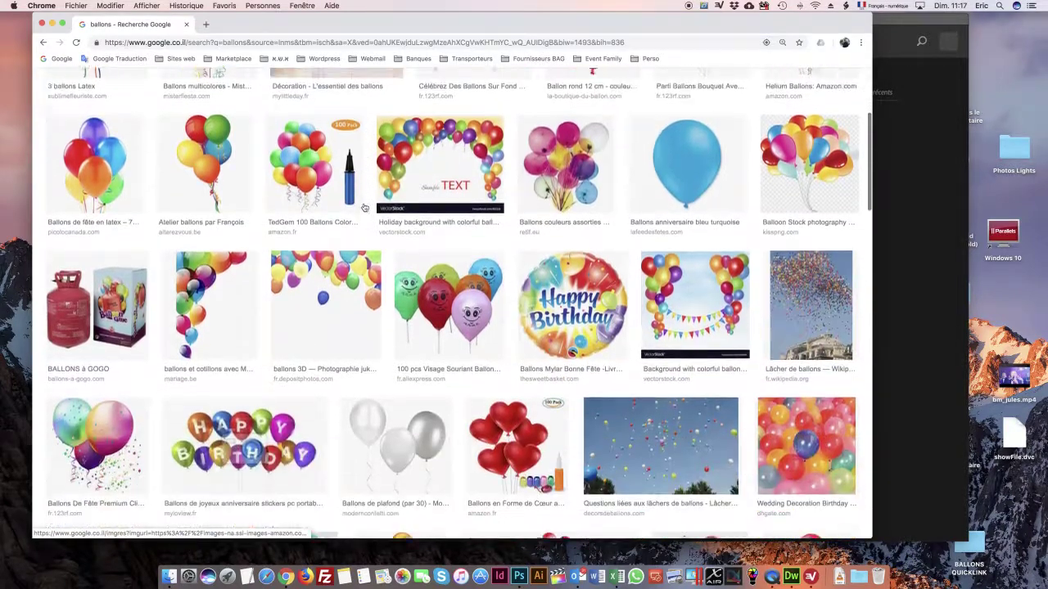
scroll(363, 207, down, 6)
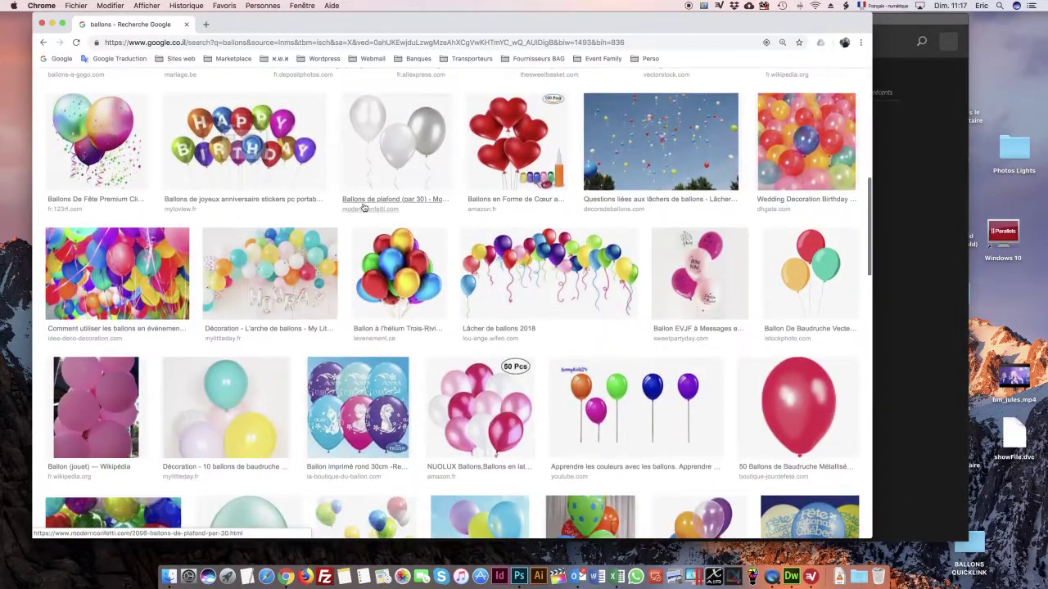
scroll(363, 207, down, 5)
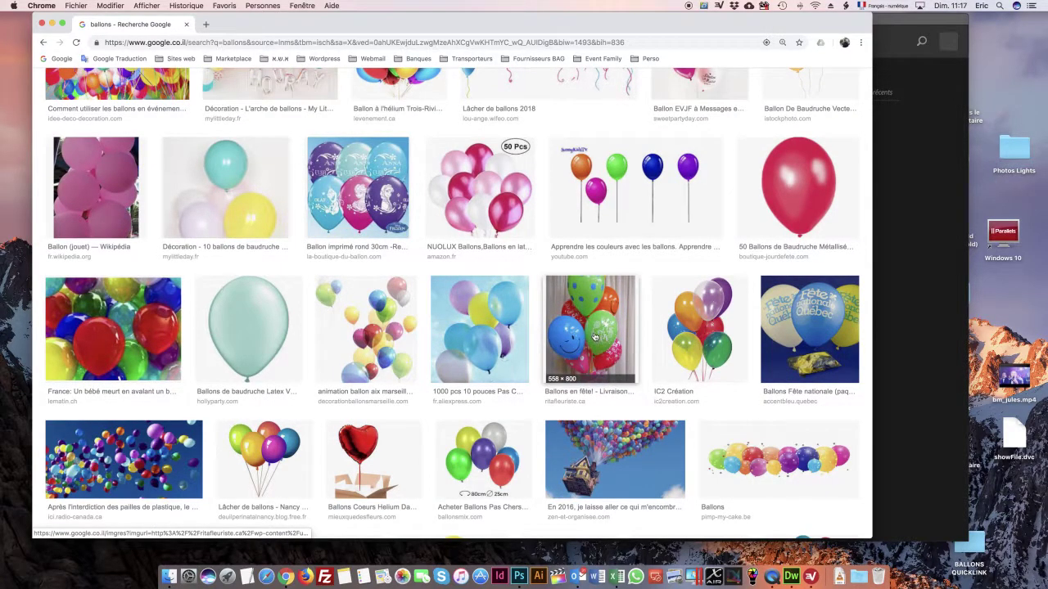
scroll(484, 319, up, 15)
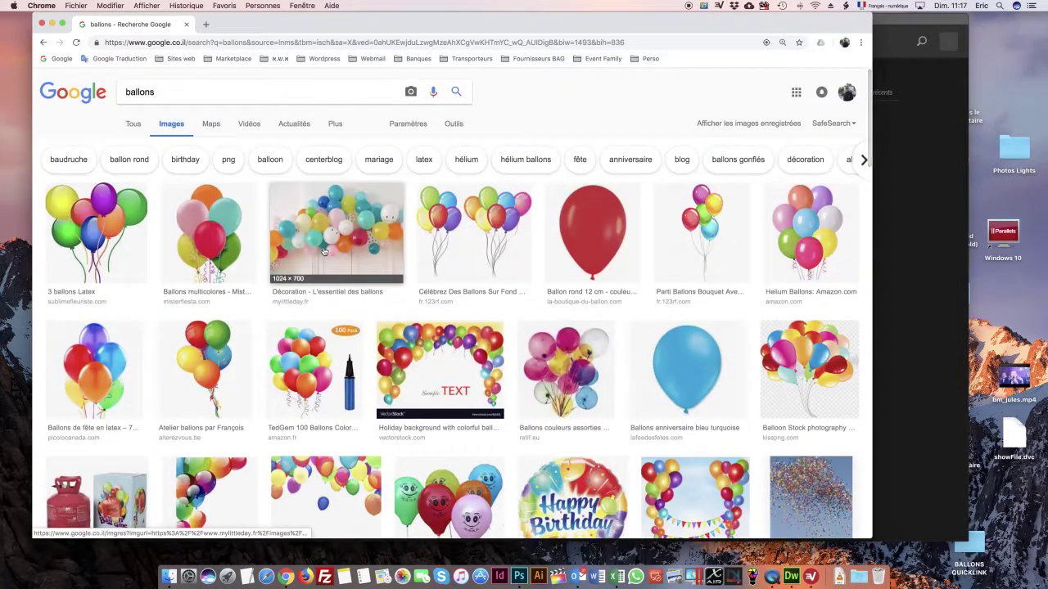
click(325, 217)
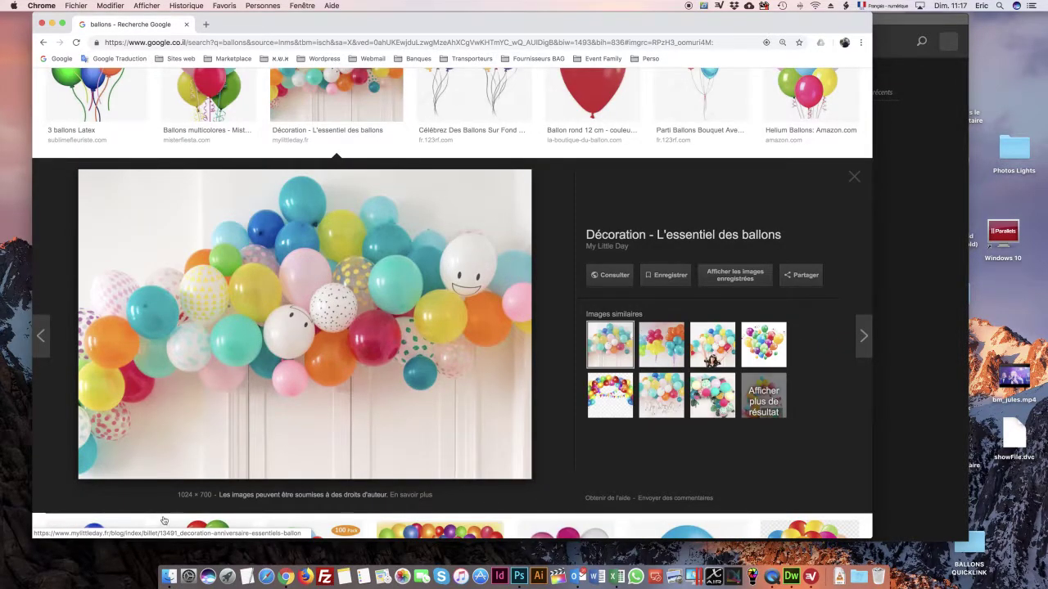
drag(176, 495, 215, 499)
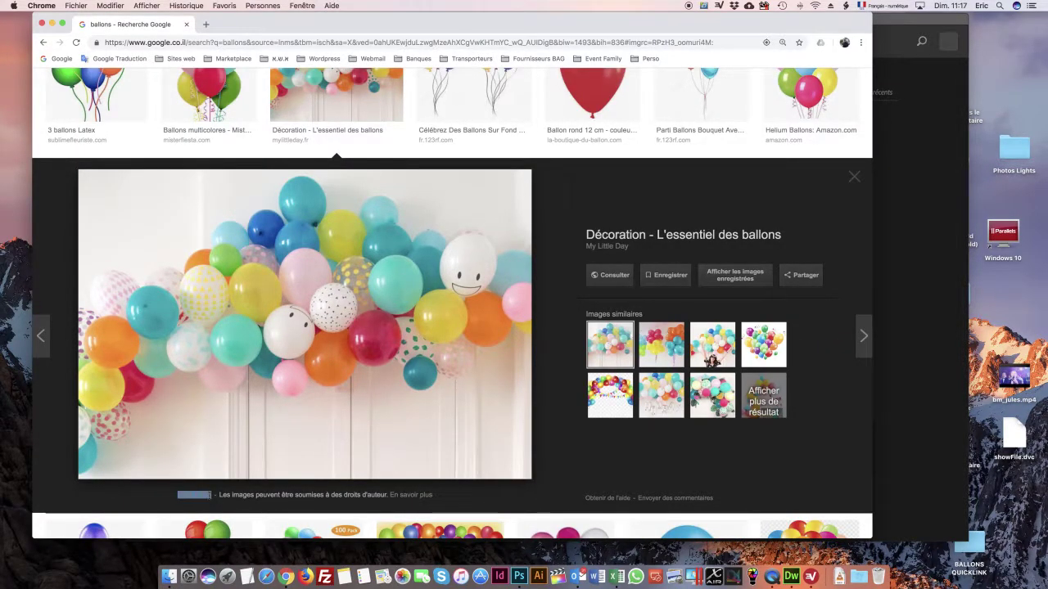
click(193, 506)
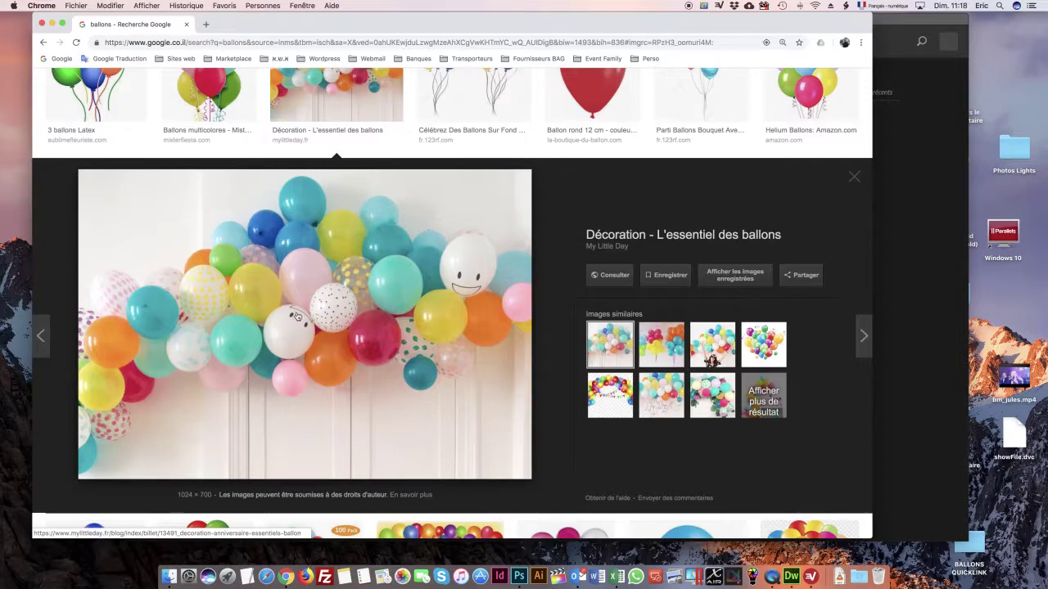
- Save the enlarged balloon picture as a JPEG named "ballons" in the Exercice folder, replacing the existing file
right_click(318, 279)
click(342, 354)
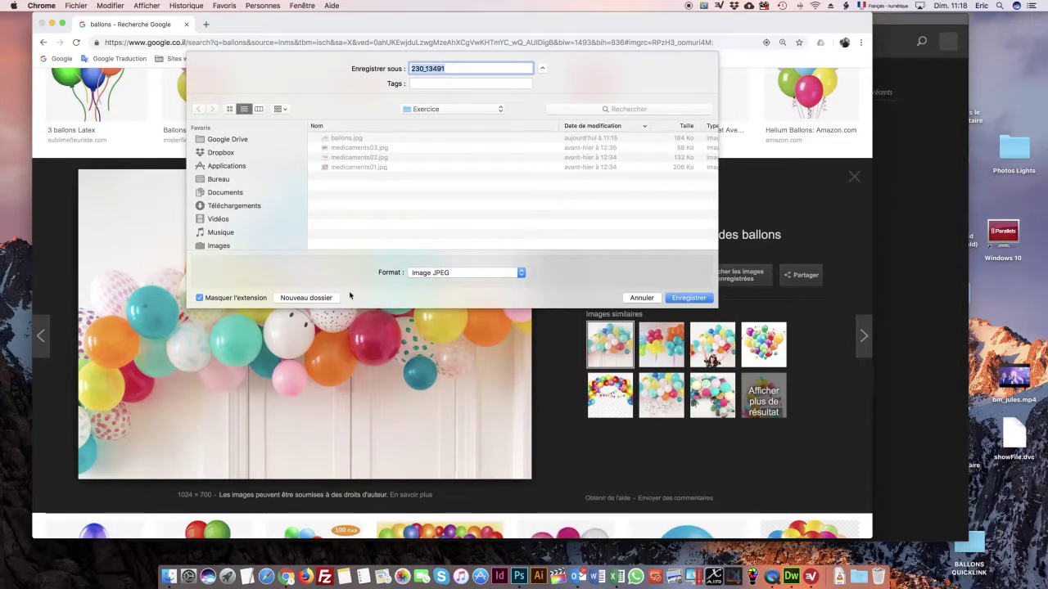
text(ballons)
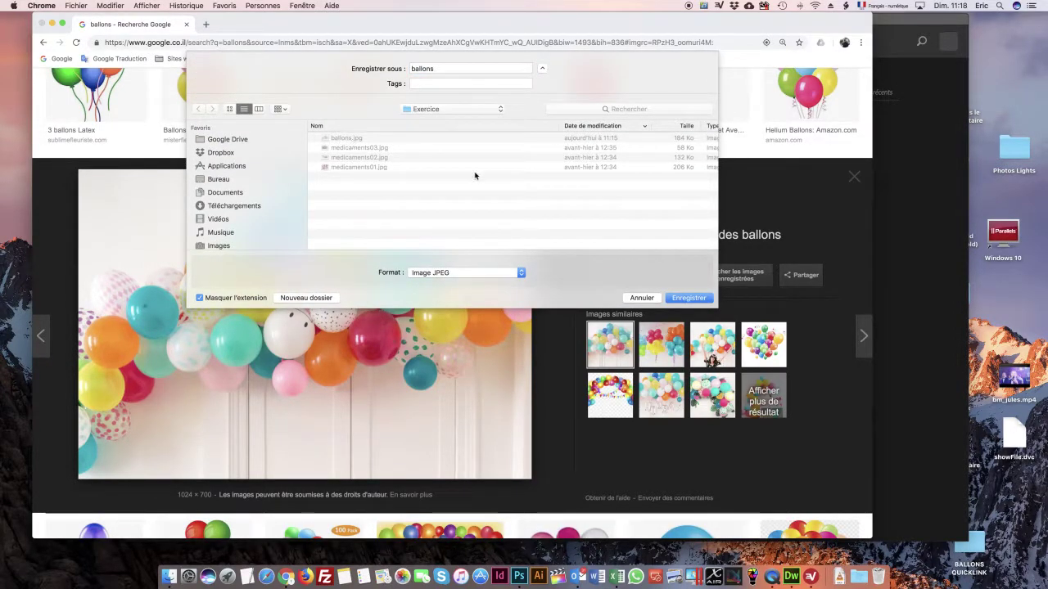
click(668, 299)
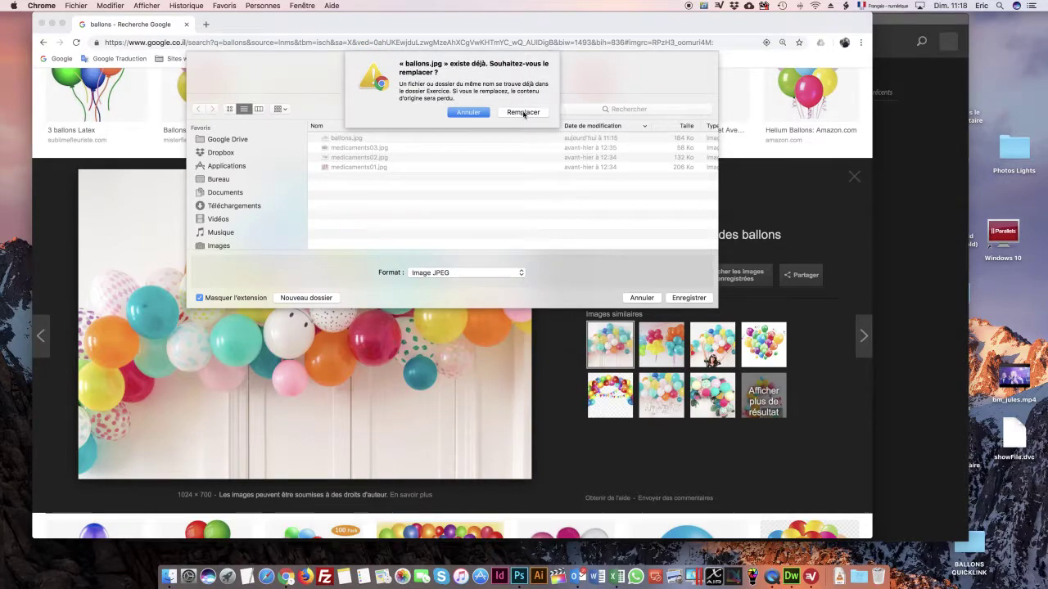
click(523, 88)
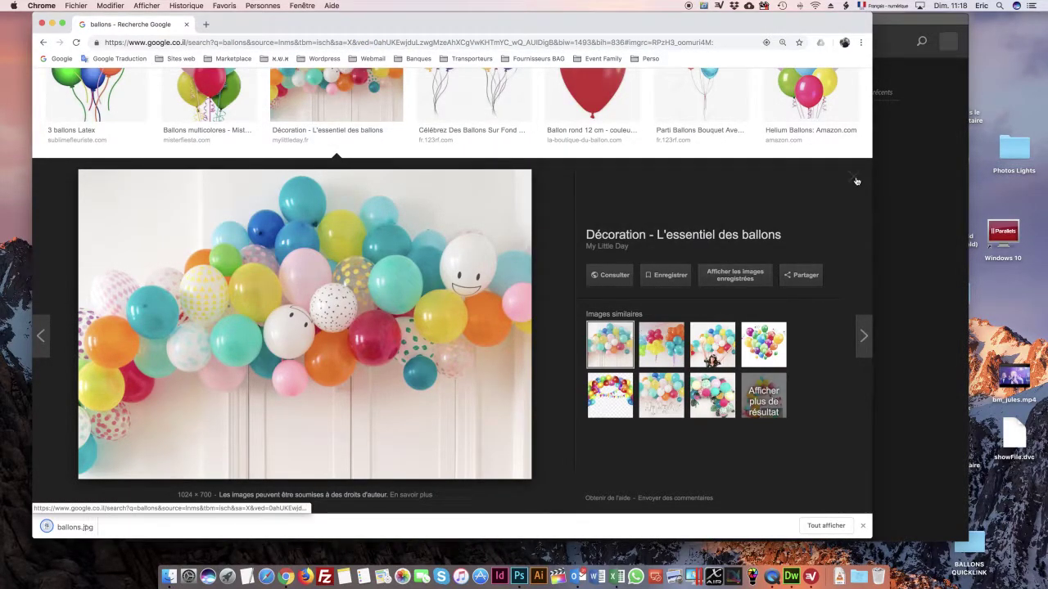
- Close the Chrome window with the image results and return to Photoshop
click(856, 177)
click(856, 178)
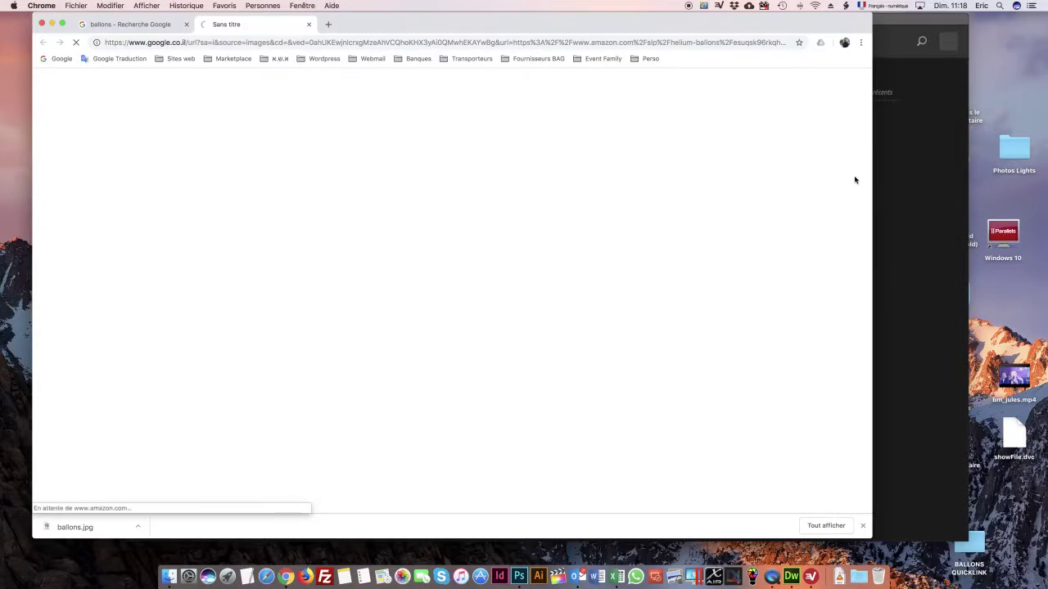
click(42, 23)
click(209, 36)
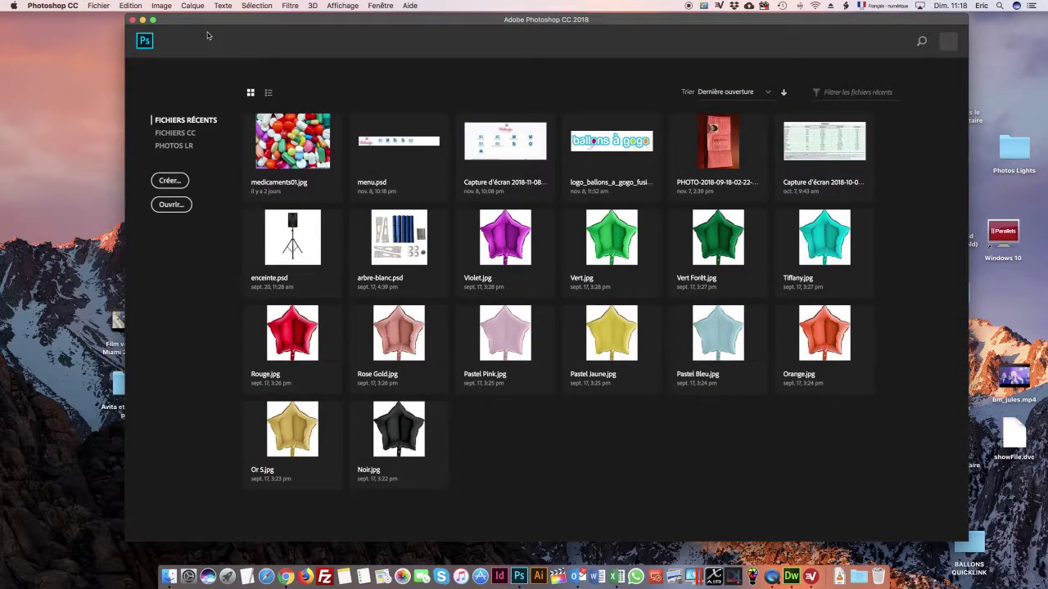
- Open ballons.jpg from the Exercice folder within Photoshop and close the document again
click(97, 6)
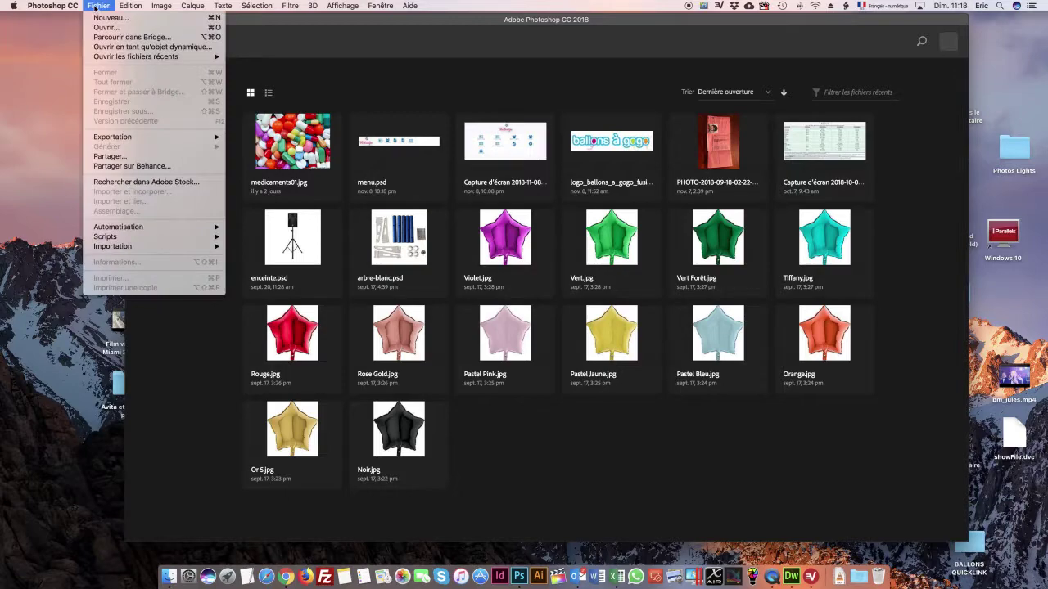
click(98, 29)
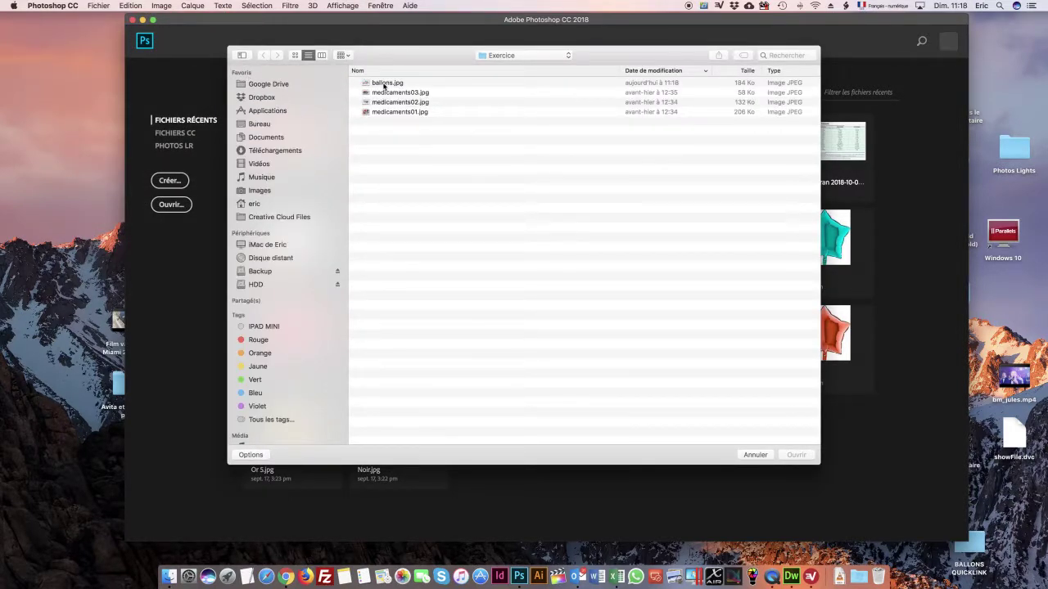
click(383, 83)
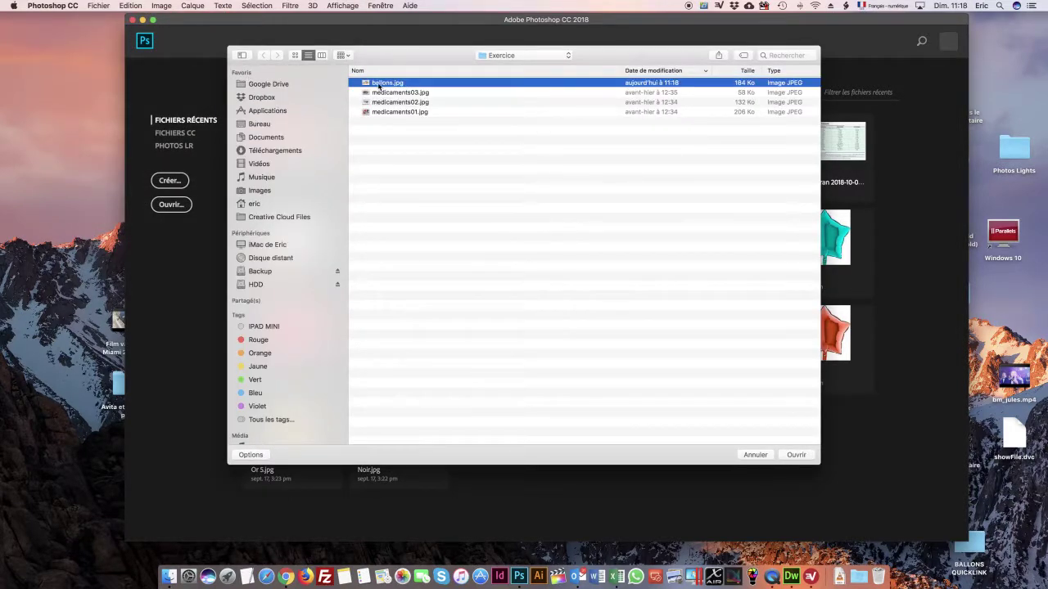
click(797, 456)
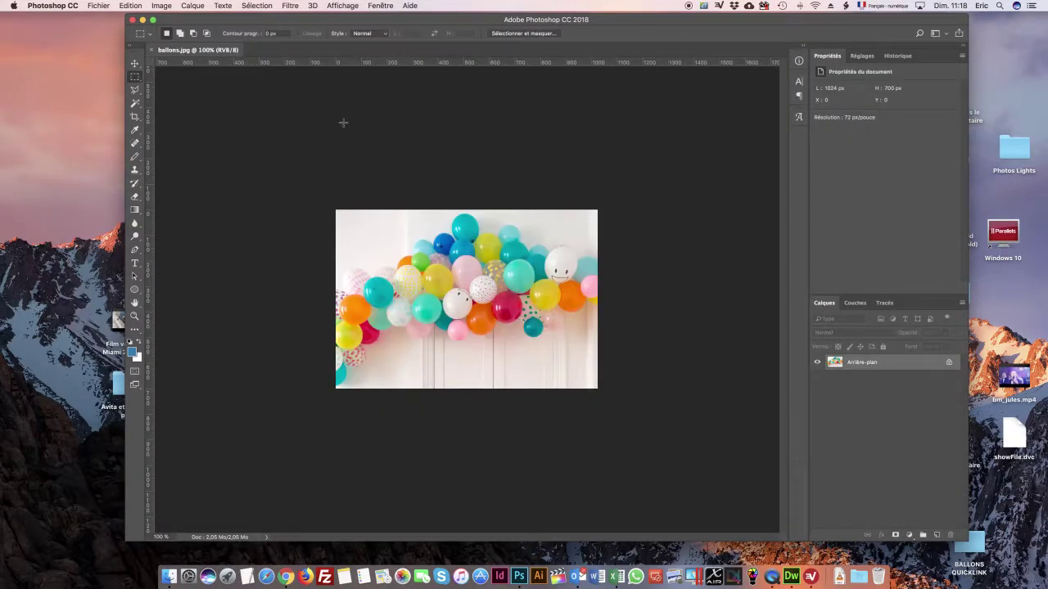
click(151, 51)
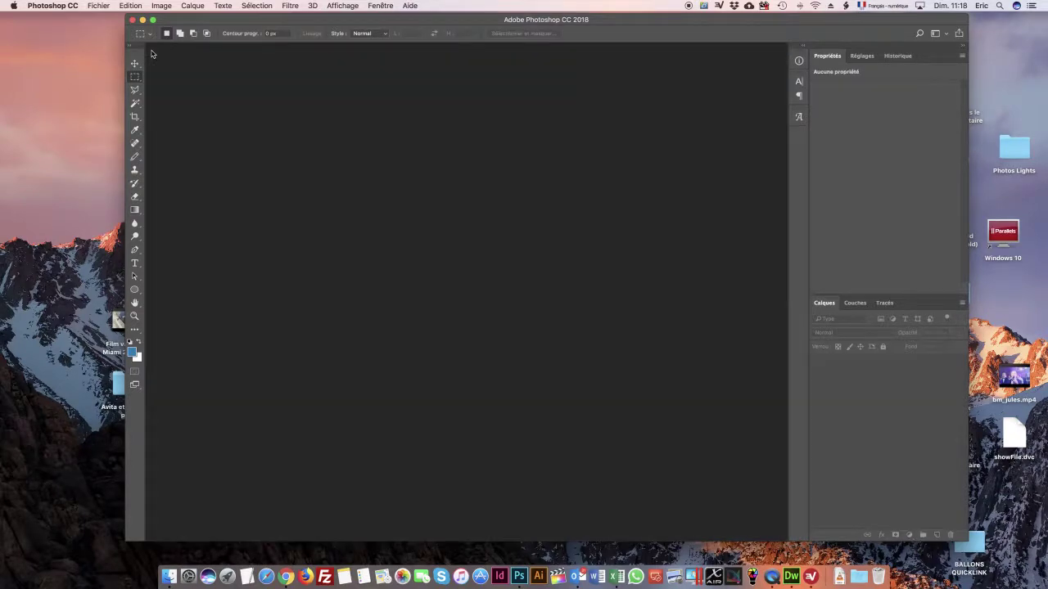
- Find ballons.jpg in the Exercice folder on the desktop using Finder and open it with Adobe Photoshop CC 2018
click(169, 575)
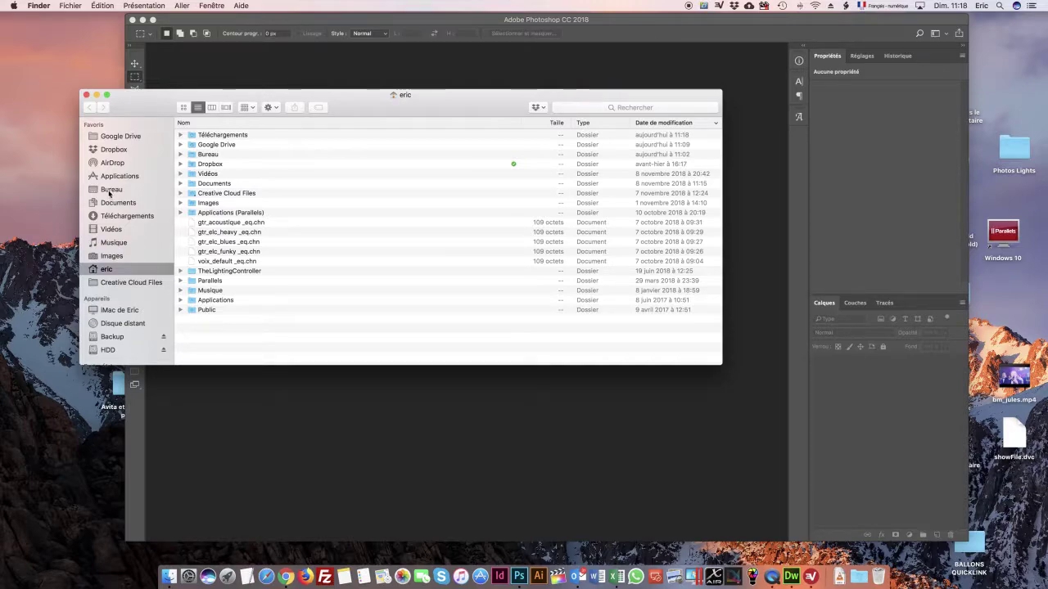
click(110, 190)
click(201, 138)
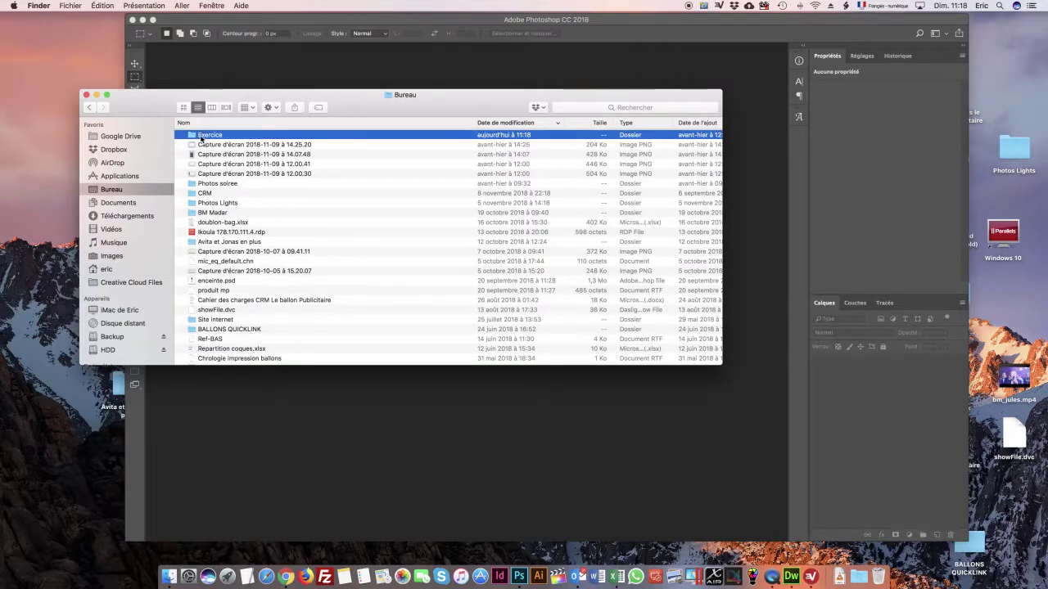
double_click(201, 137)
click(203, 138)
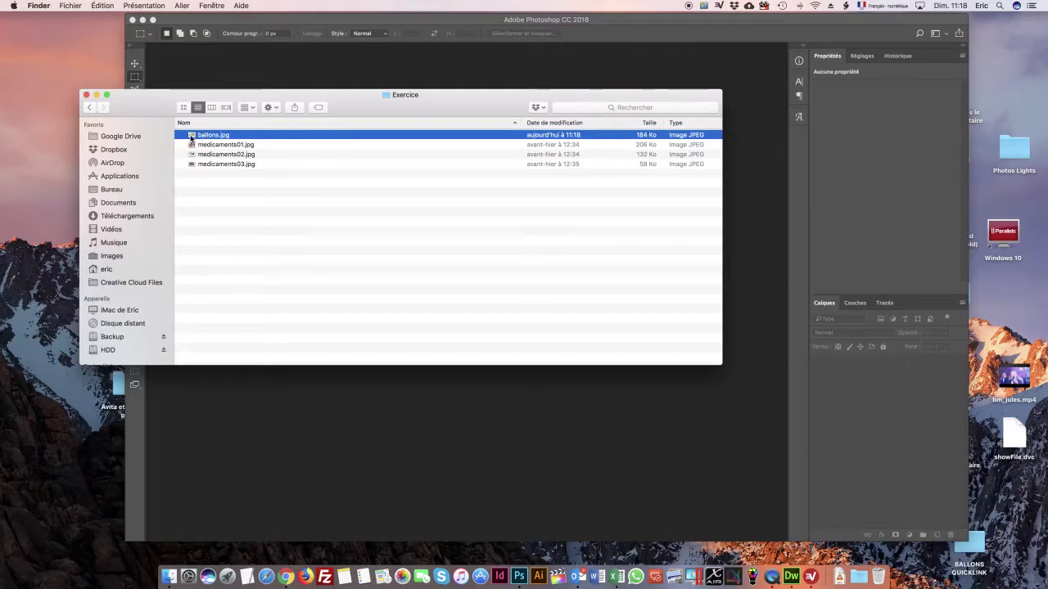
right_click(192, 139)
mouse_move(312, 149)
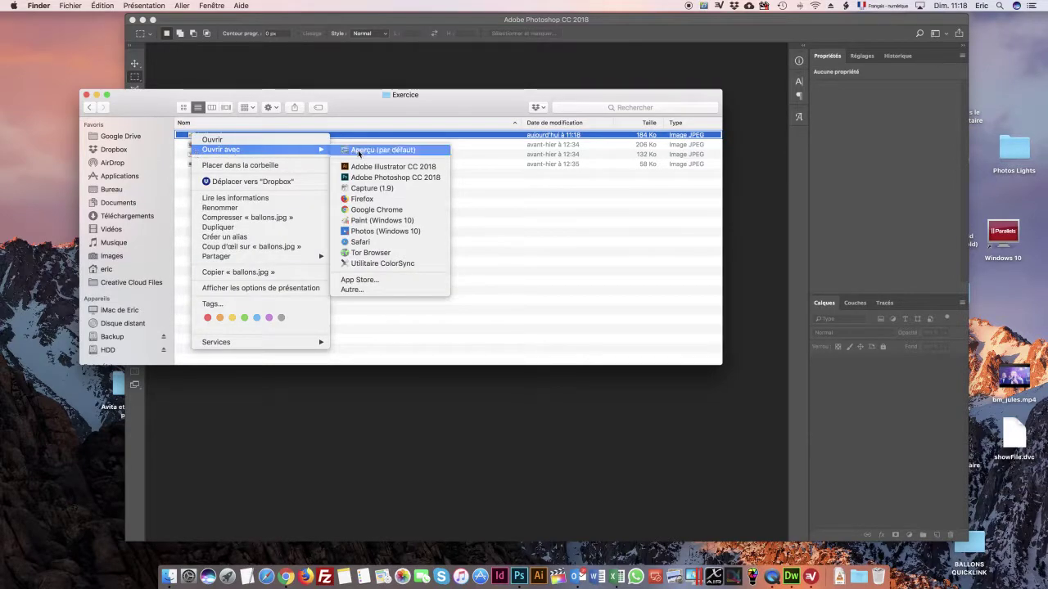
click(374, 178)
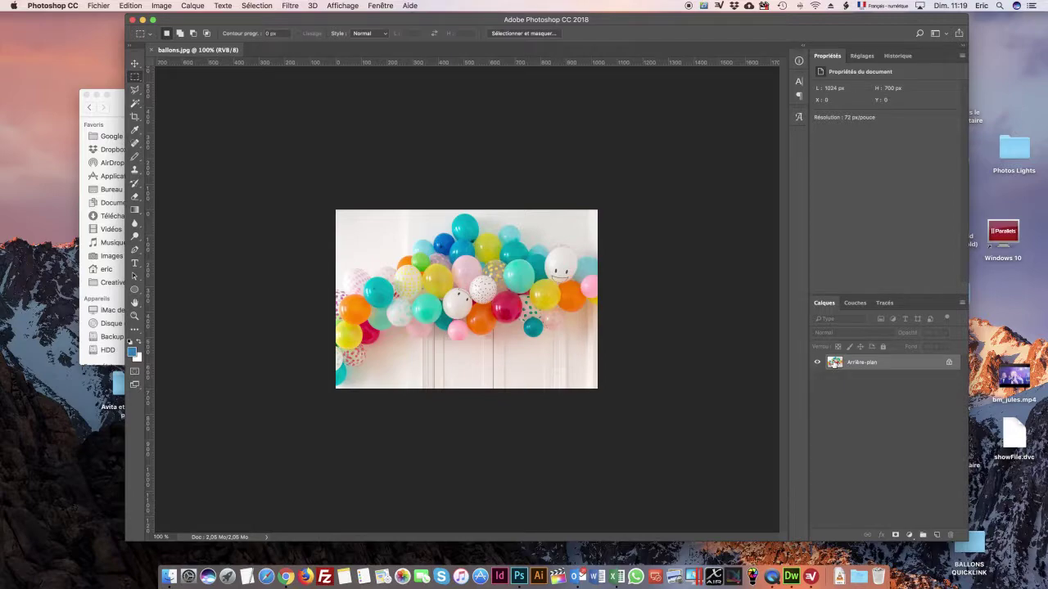
- Convert the locked Arrière-plan background into a regular layer named Calque 0
double_click(834, 362)
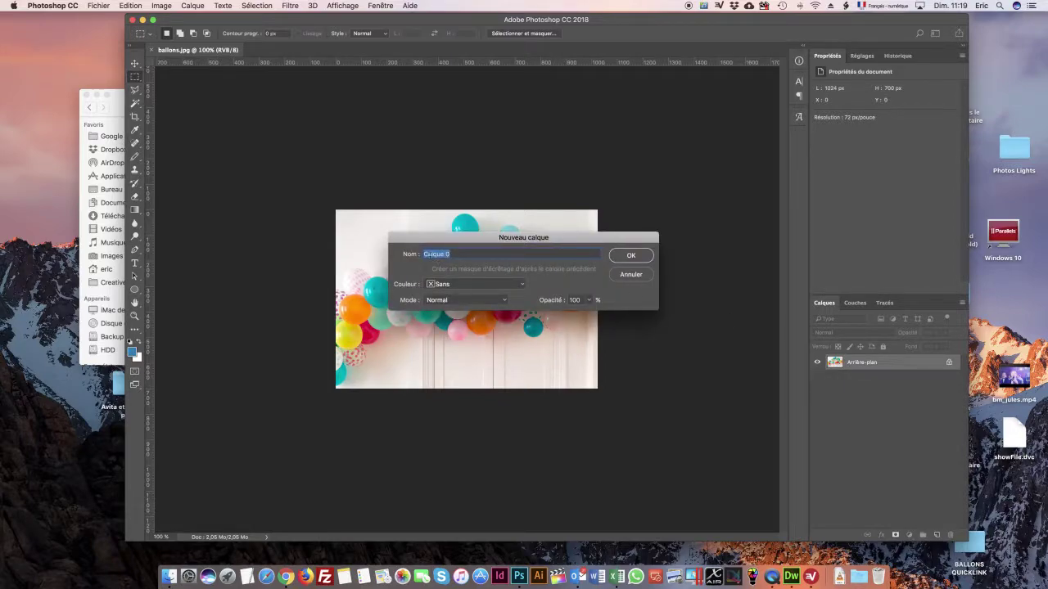
click(632, 255)
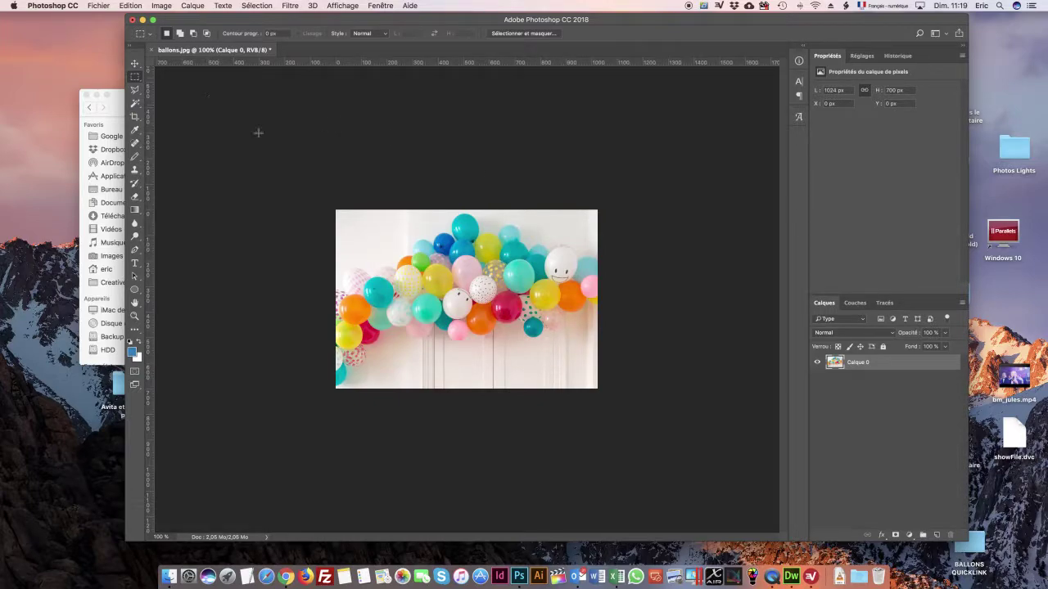
- Set the image resolution to 150 pixels/pouce in Taille de l'image with Rééchantillonnage turned off
click(162, 6)
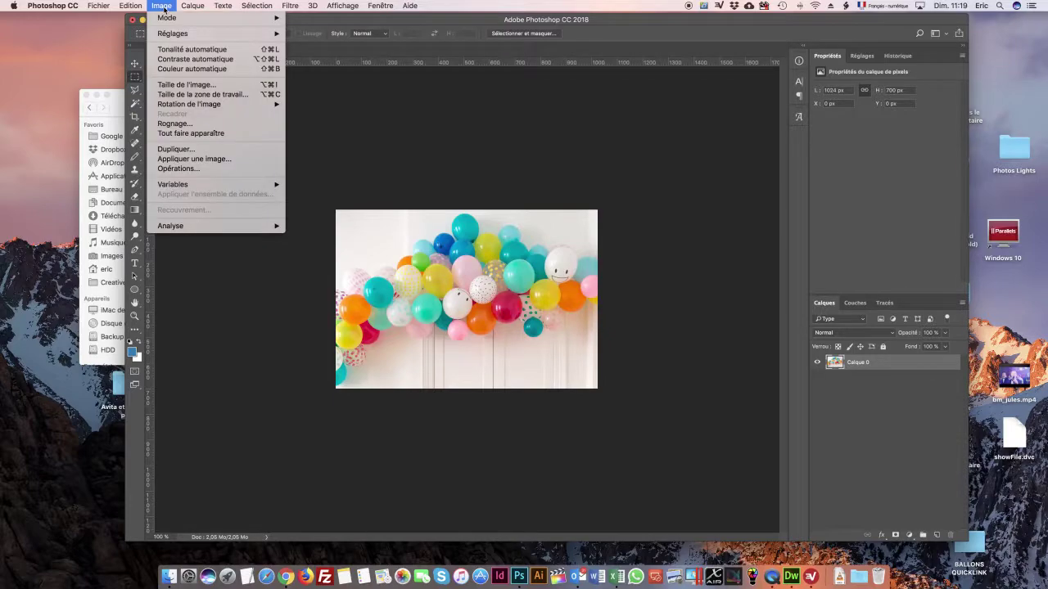
click(170, 85)
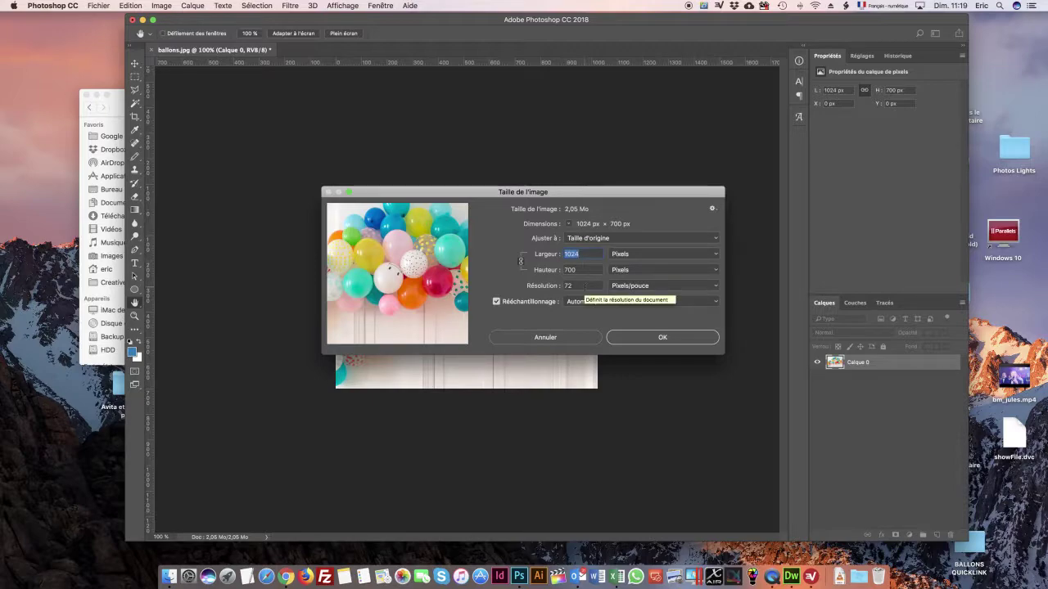
click(585, 286)
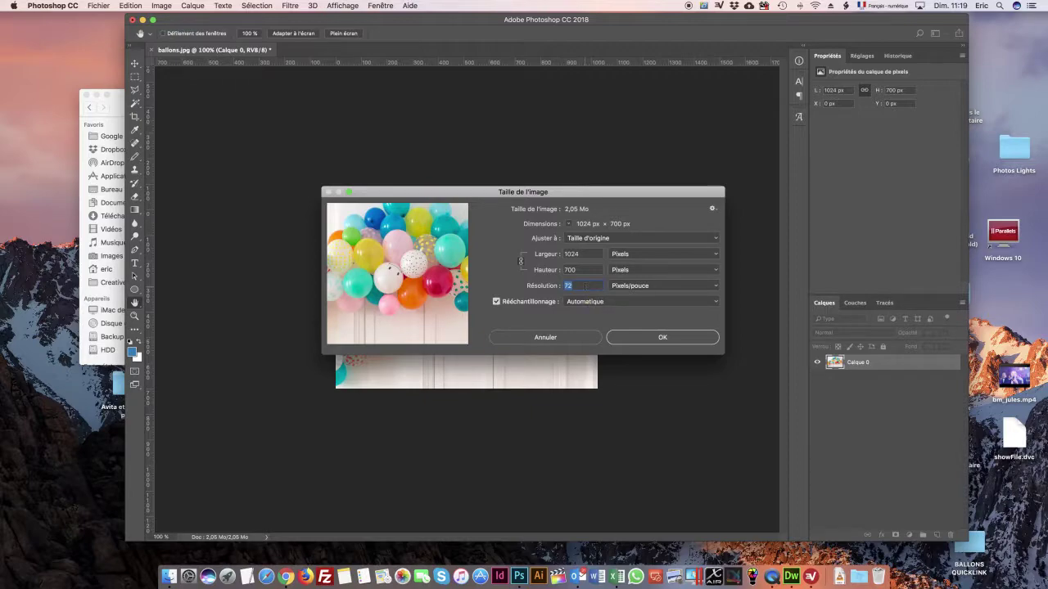
click(496, 302)
text(150)
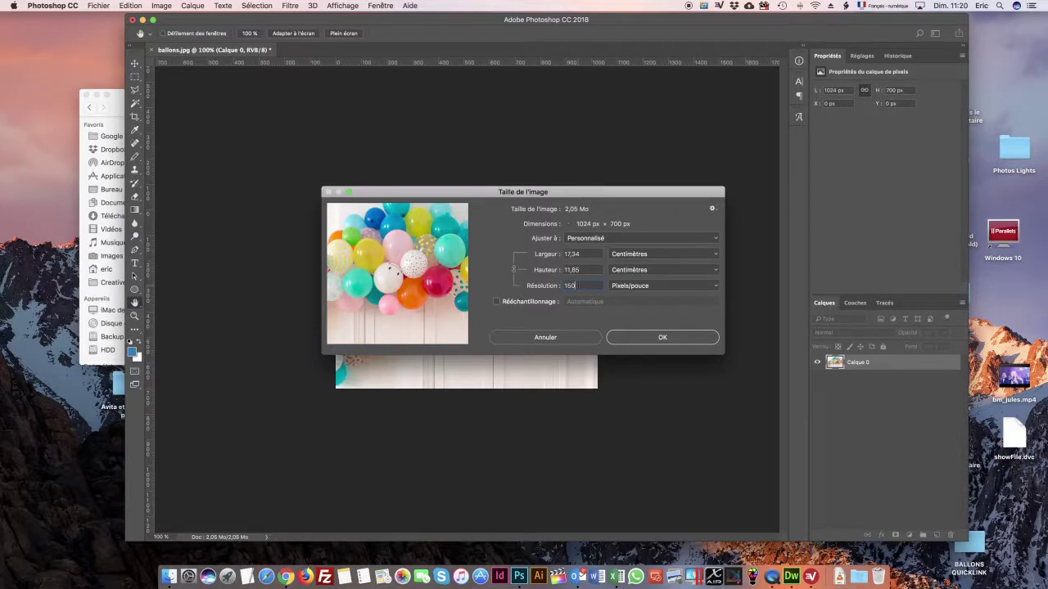
click(651, 338)
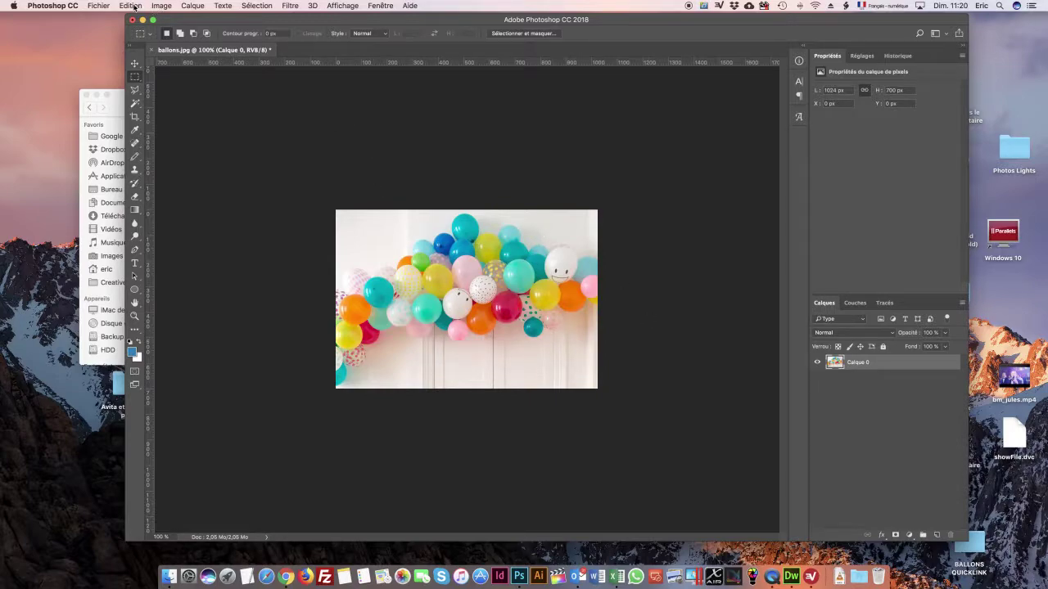
click(159, 6)
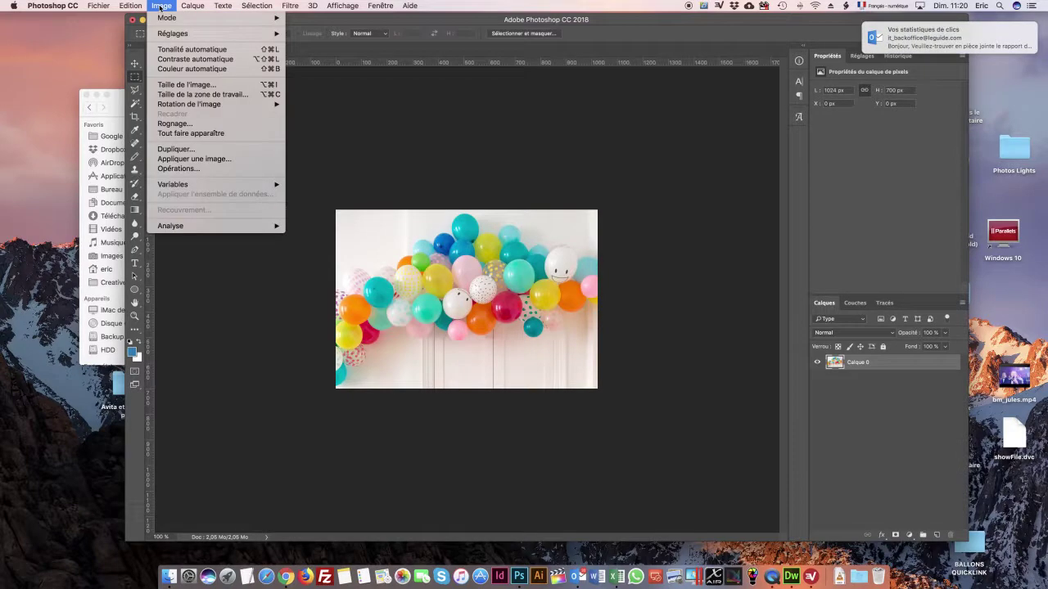
click(180, 85)
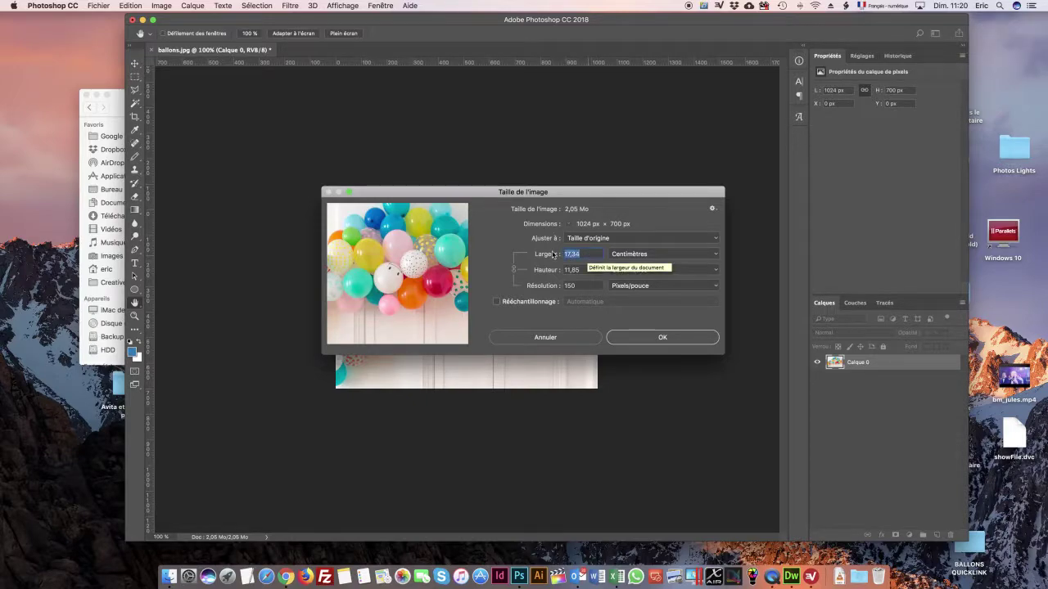
text(10)
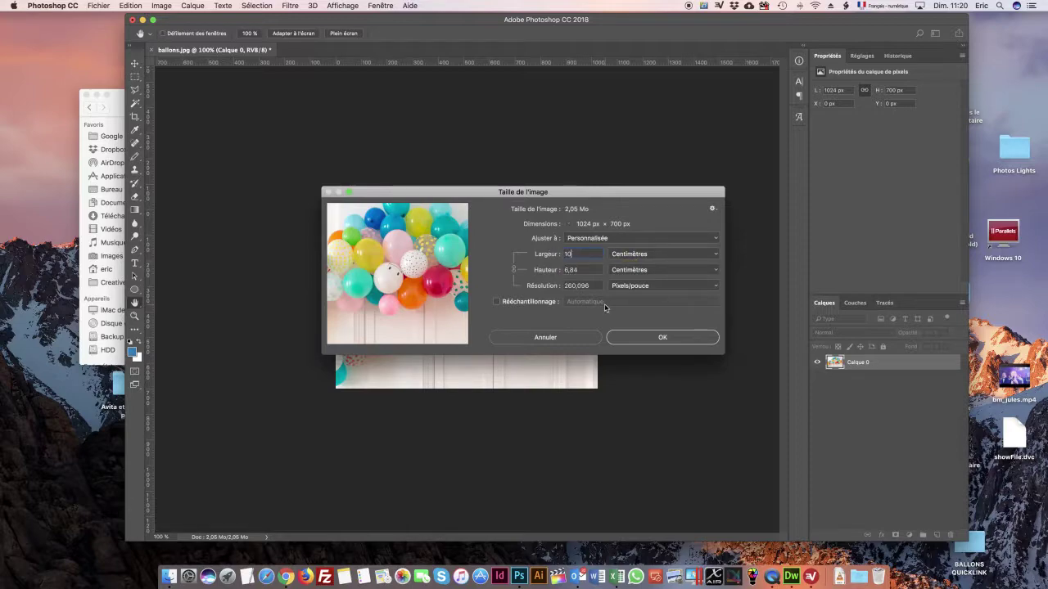
click(497, 302)
double_click(573, 254)
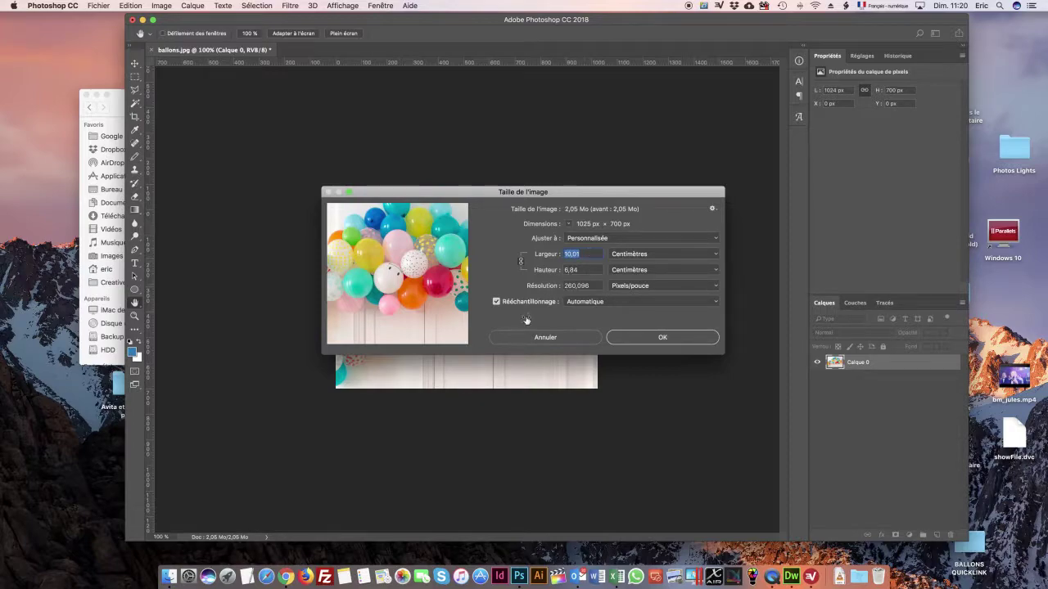
click(547, 338)
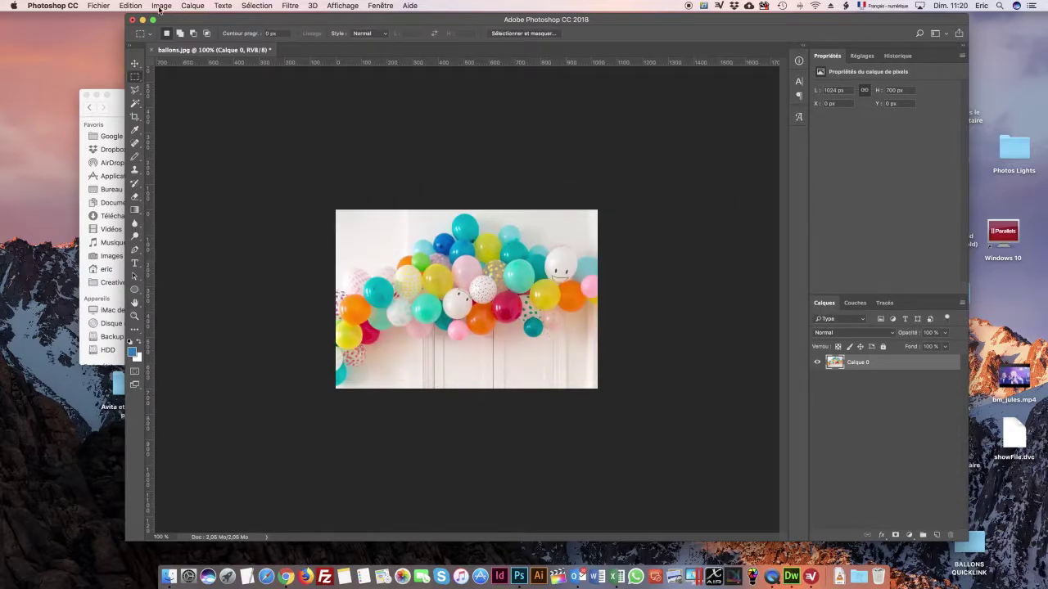
- Resize the image to a width of 10 centimètres with automatic Rééchantillonnage enabled, keeping the proportions linked
click(135, 8)
mouse_move(161, 6)
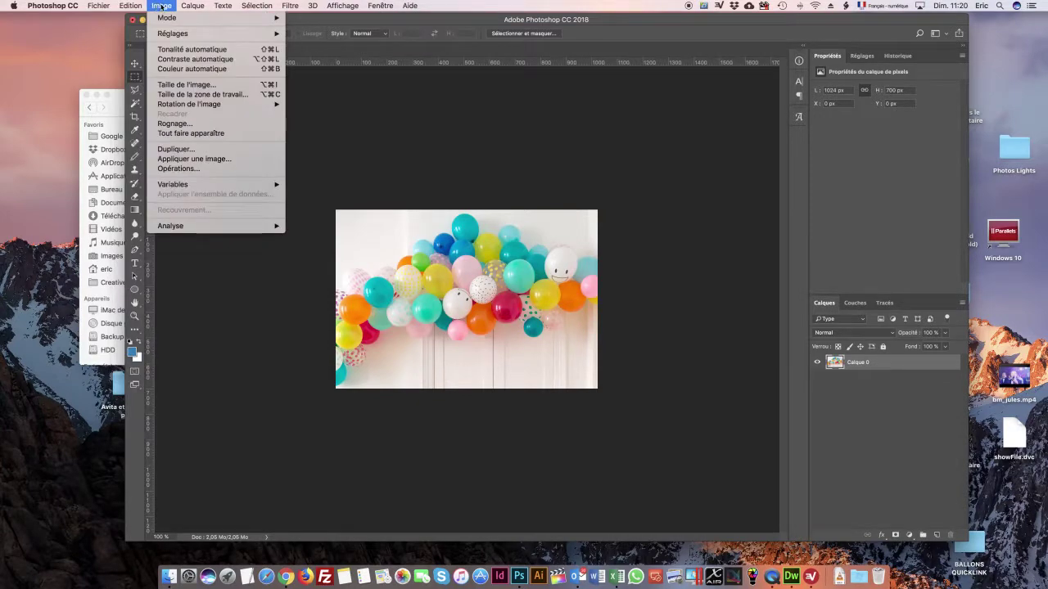
click(187, 84)
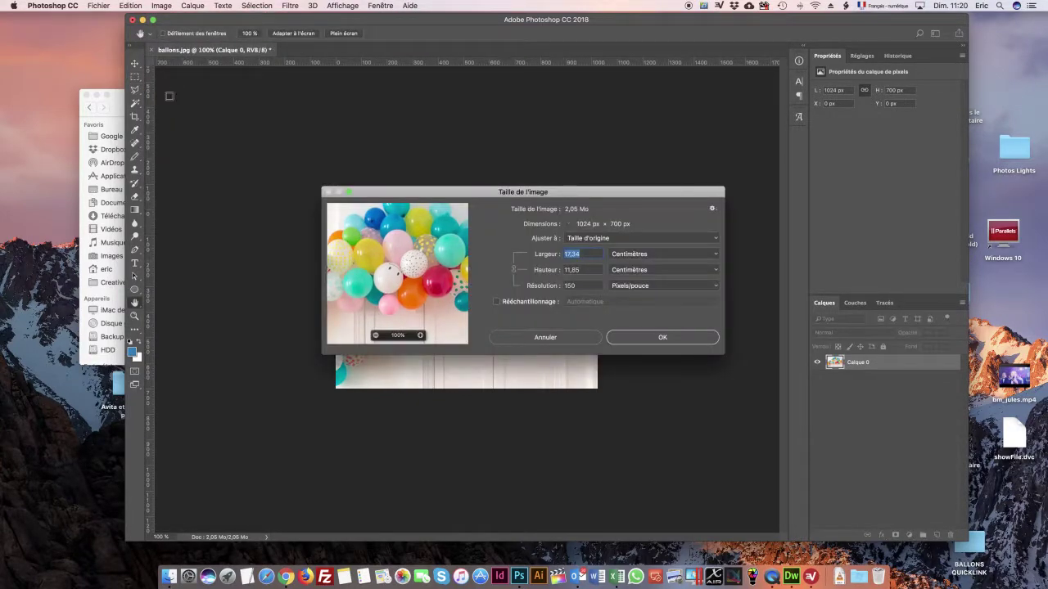
click(496, 302)
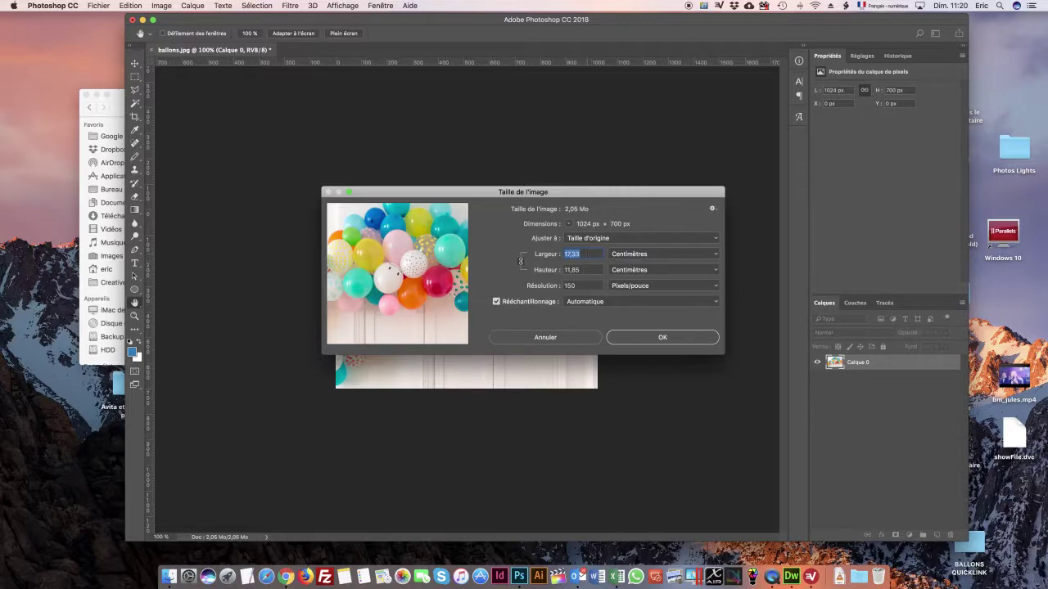
text(10)
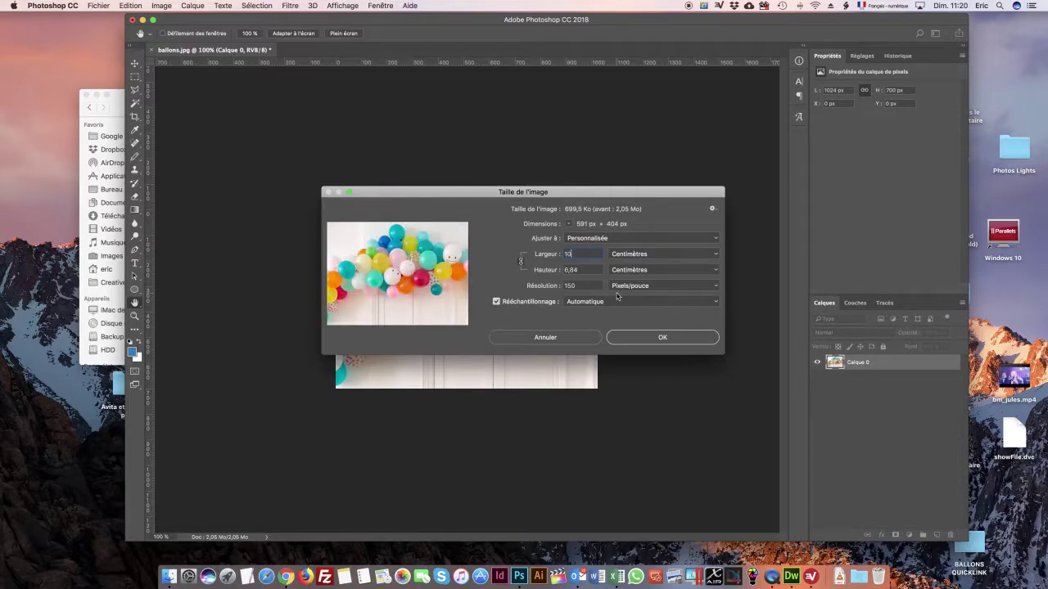
click(656, 340)
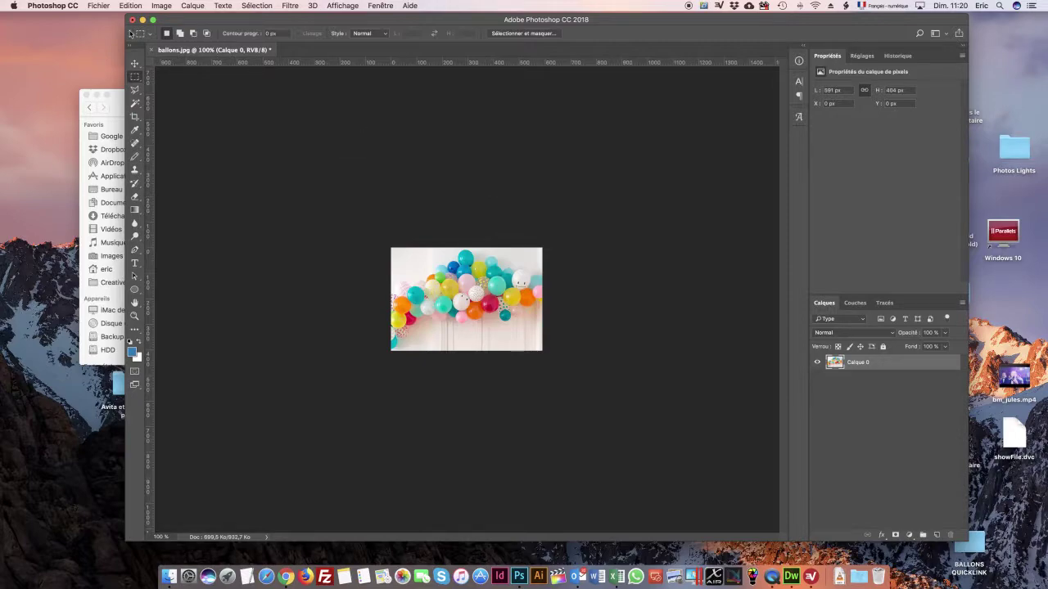
- Save the resized image as a JPEG copy named ballons02.jpg in the Exercice folder
click(95, 5)
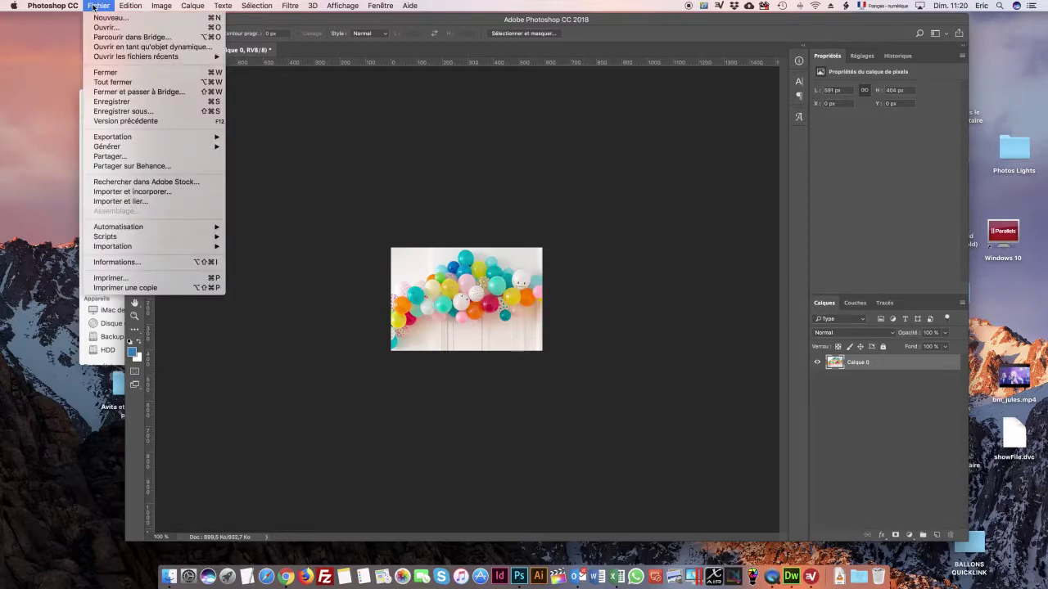
click(123, 110)
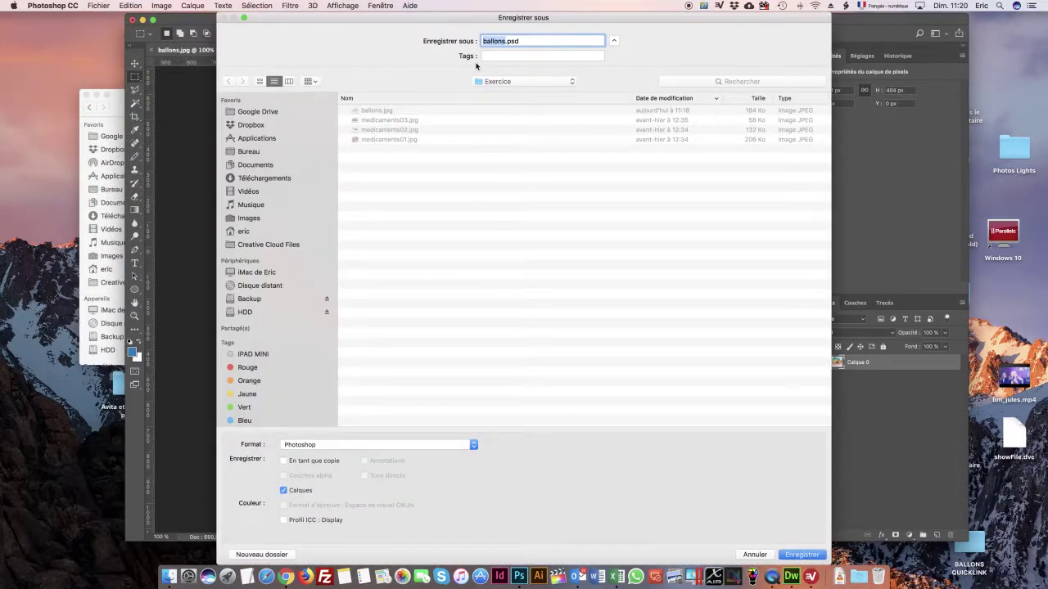
click(504, 41)
text(02)
click(319, 447)
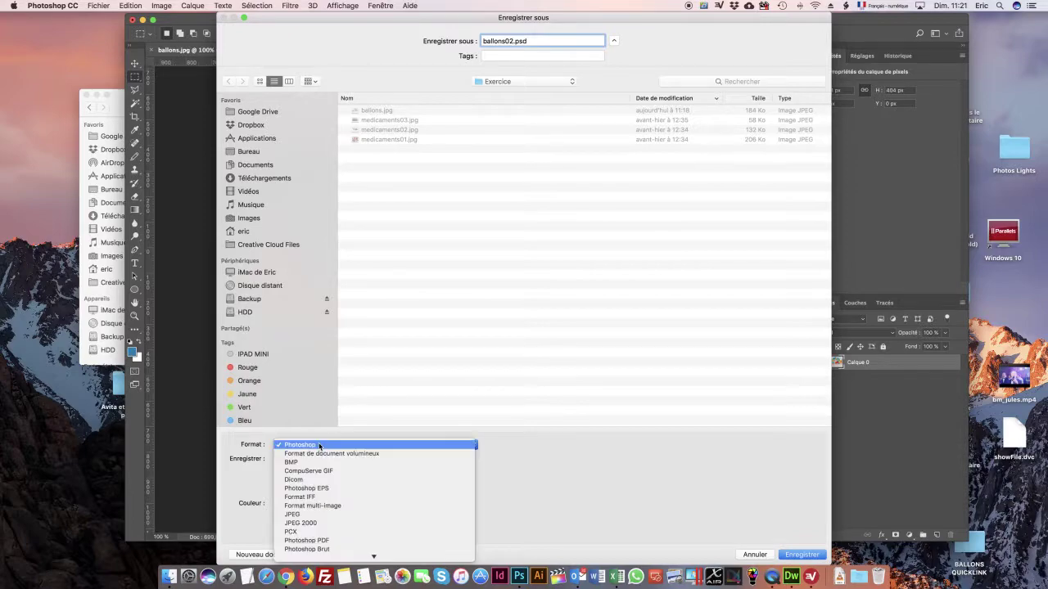
click(325, 514)
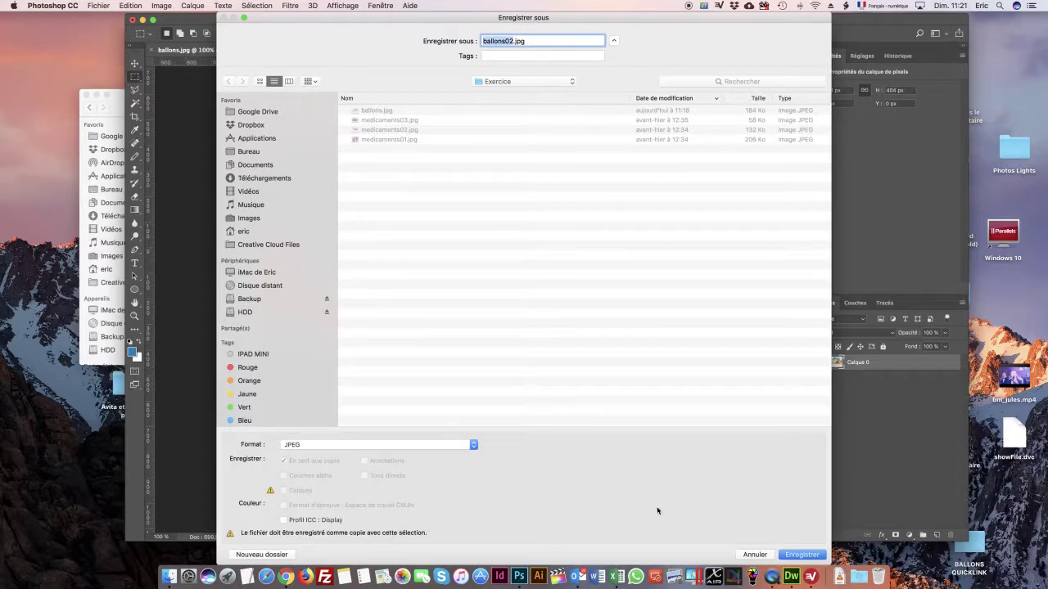
click(800, 554)
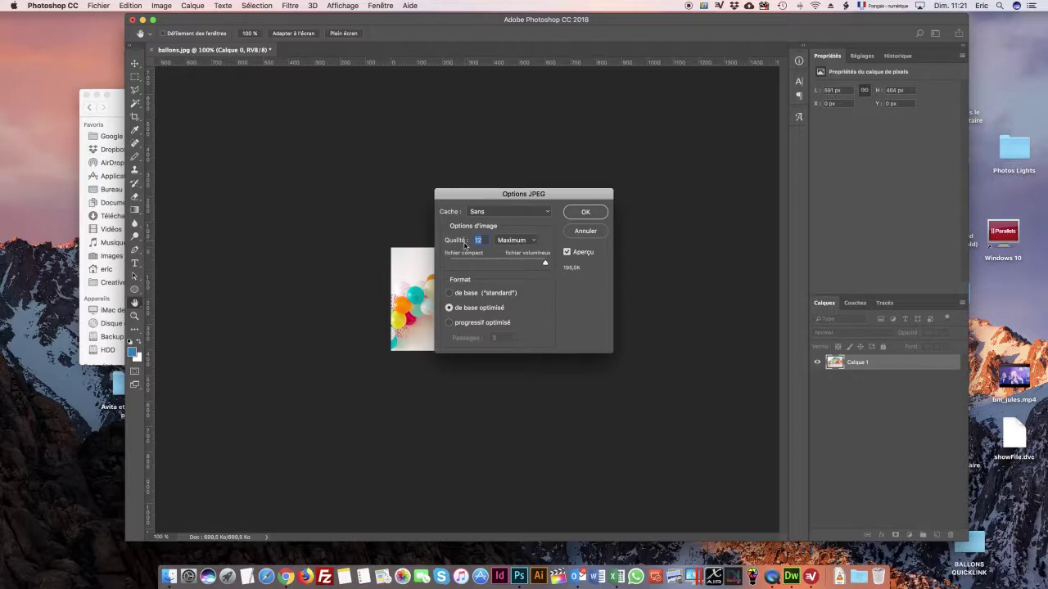
- Compare the Elevée and Maximum JPEG quality settings, then export the copy with quality Elevée
click(533, 244)
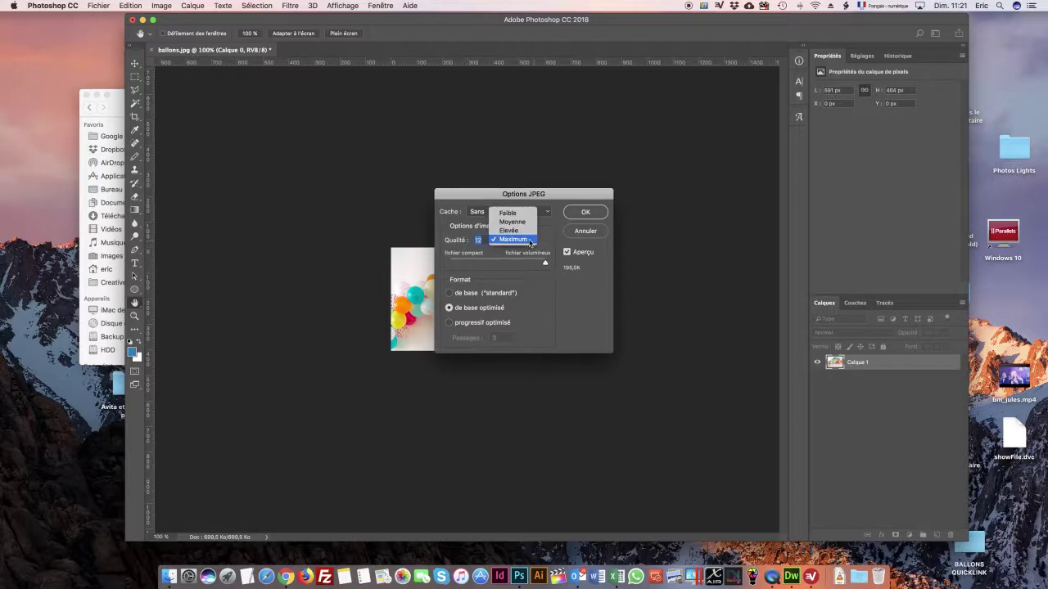
click(528, 234)
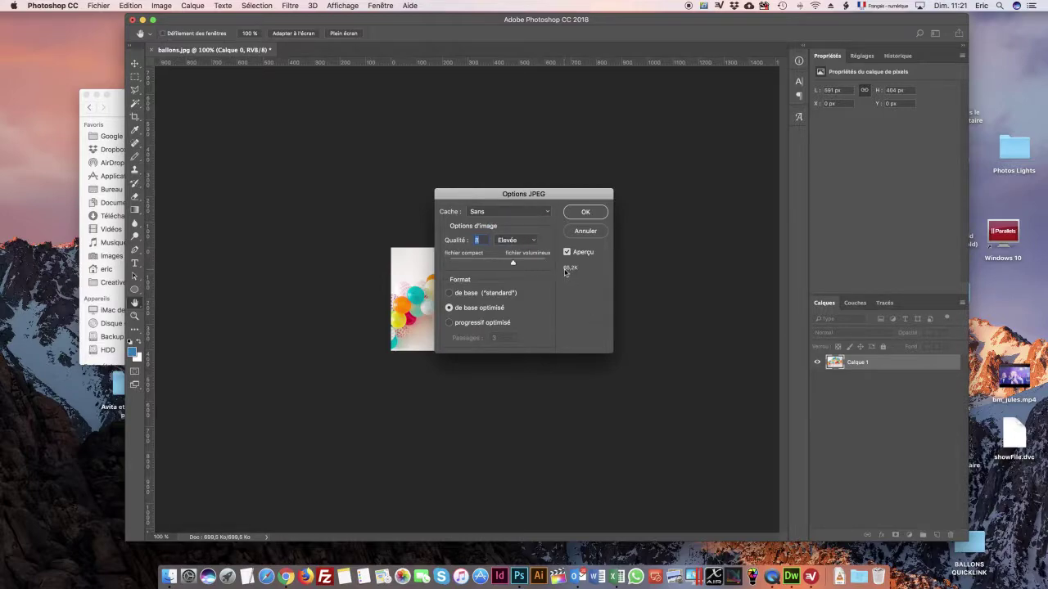
click(524, 241)
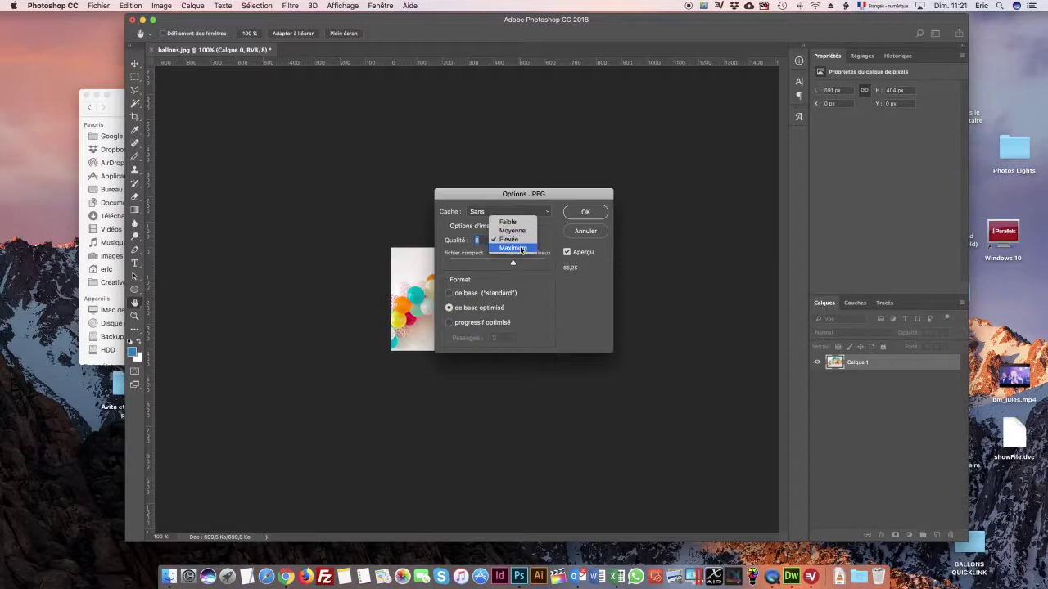
click(521, 250)
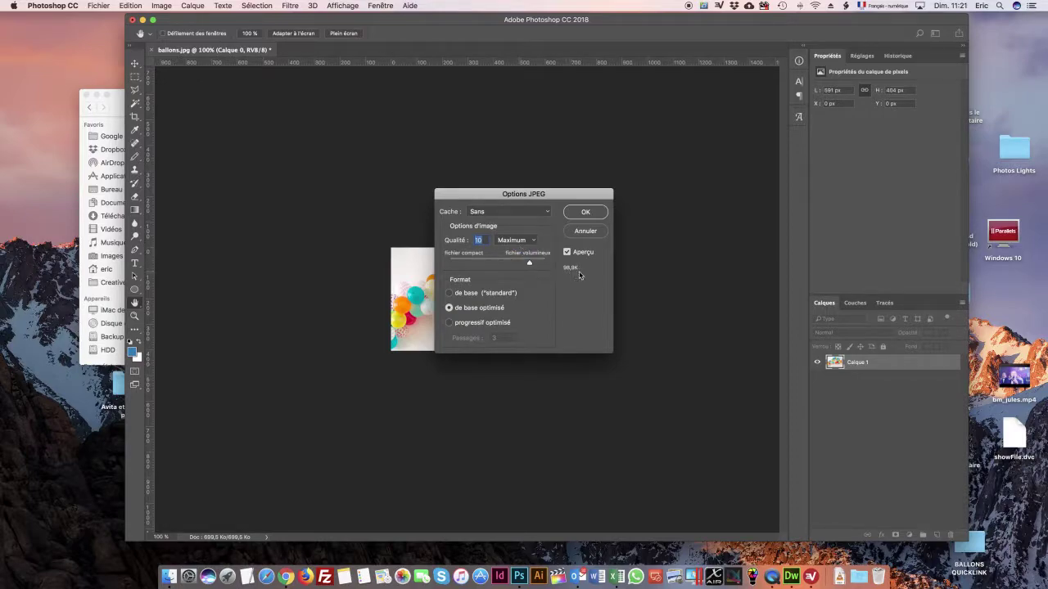
click(527, 242)
click(510, 231)
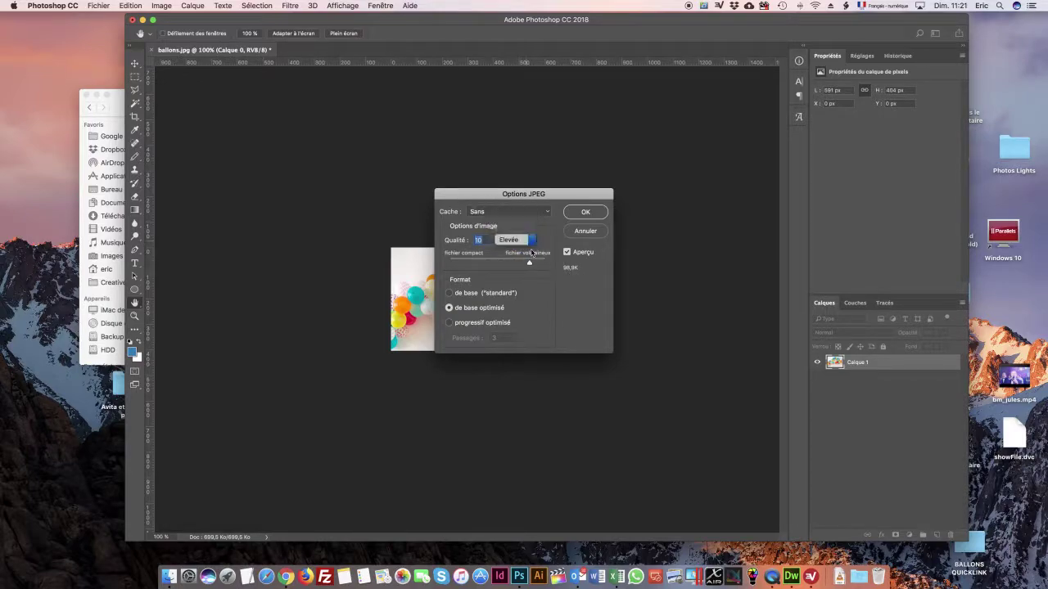
click(587, 213)
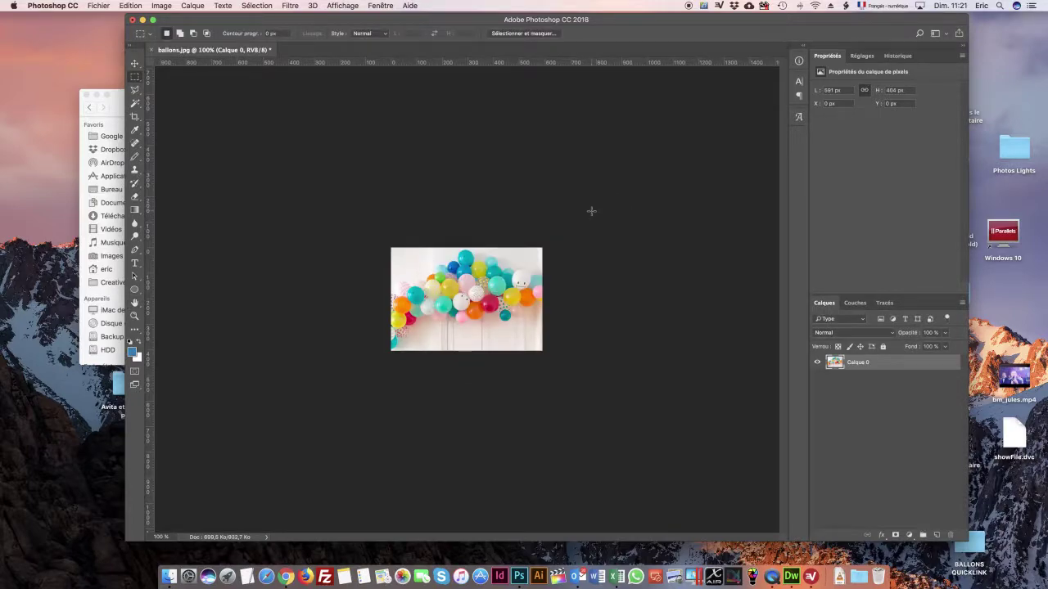